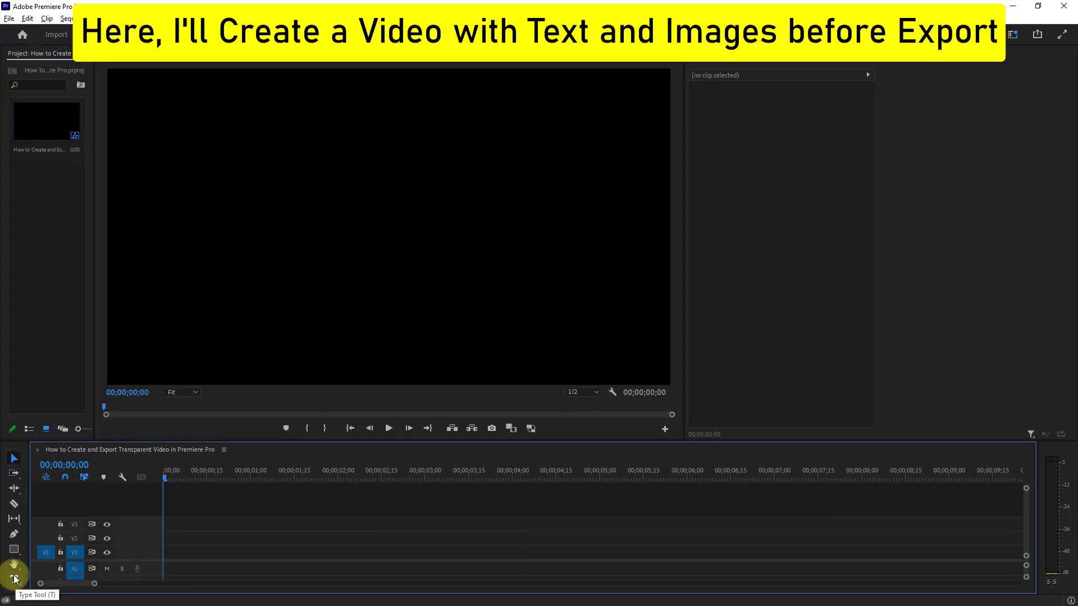
# Step: Add a two-line text layer reading "TRANSPARENT" and "VIDEO" in the video frame
pyautogui.click(15, 580)
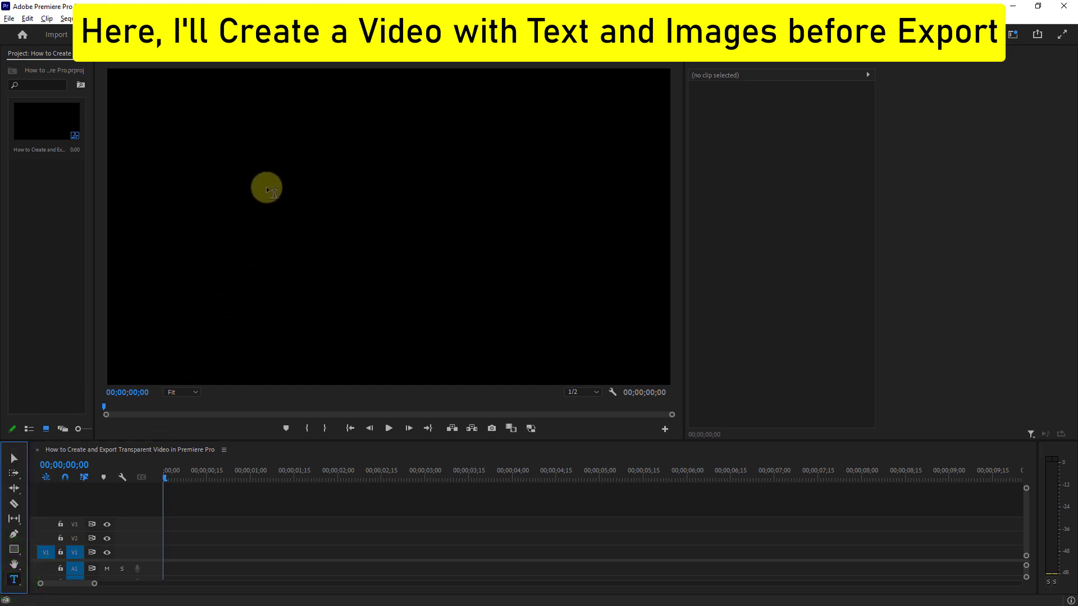
pyautogui.click(258, 192)
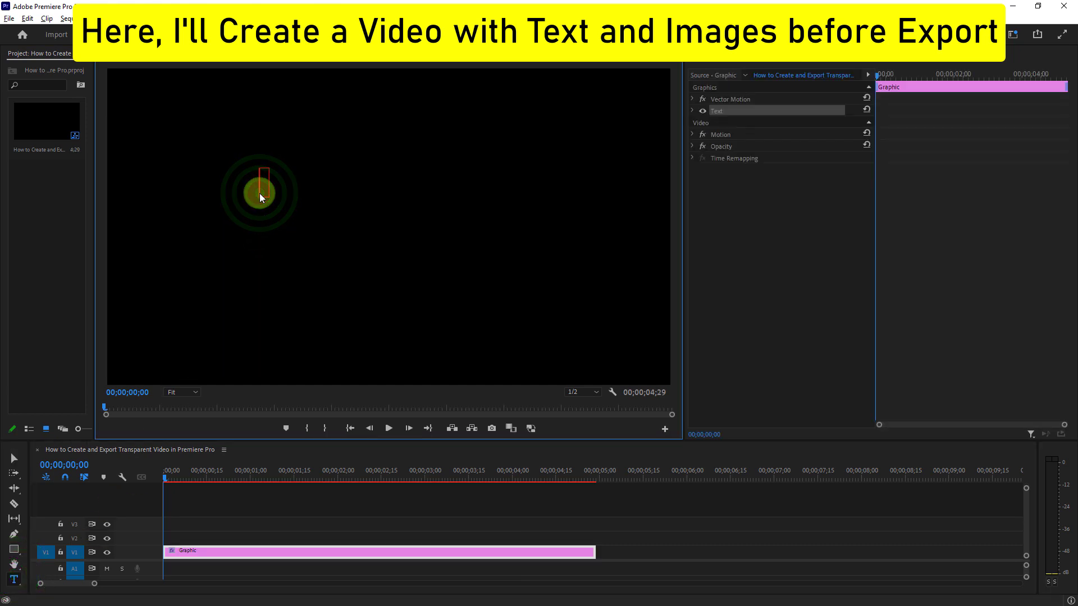
pyautogui.write('TRANSPARENT')
pyautogui.press('Return')
pyautogui.write('VIDEO')
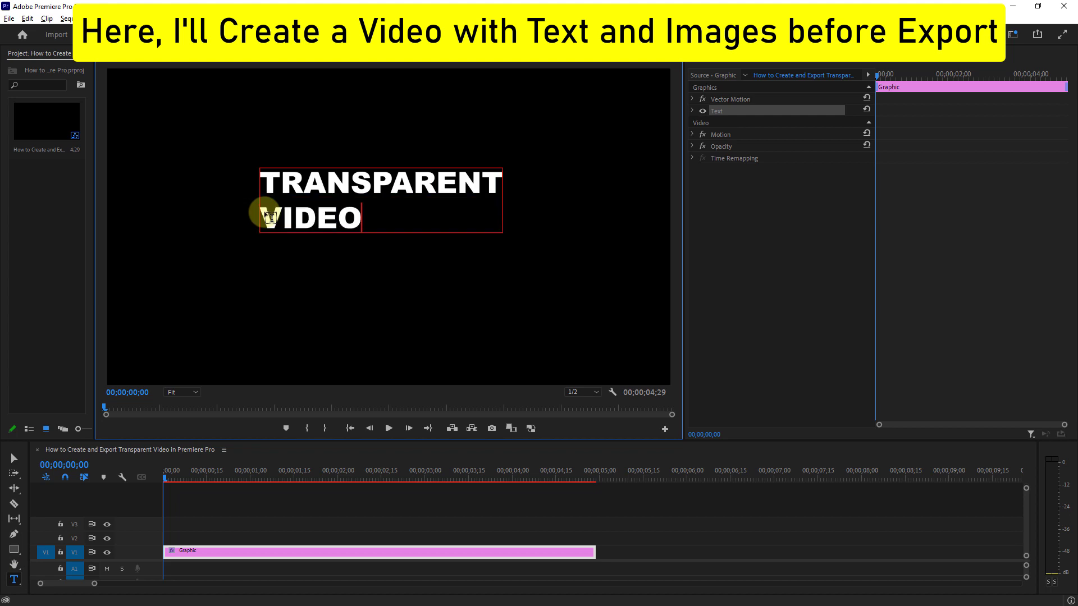
# Step: Change the fill colour of the word "TRANSPARENT" to cyan 00FFE4
pyautogui.click(695, 110)
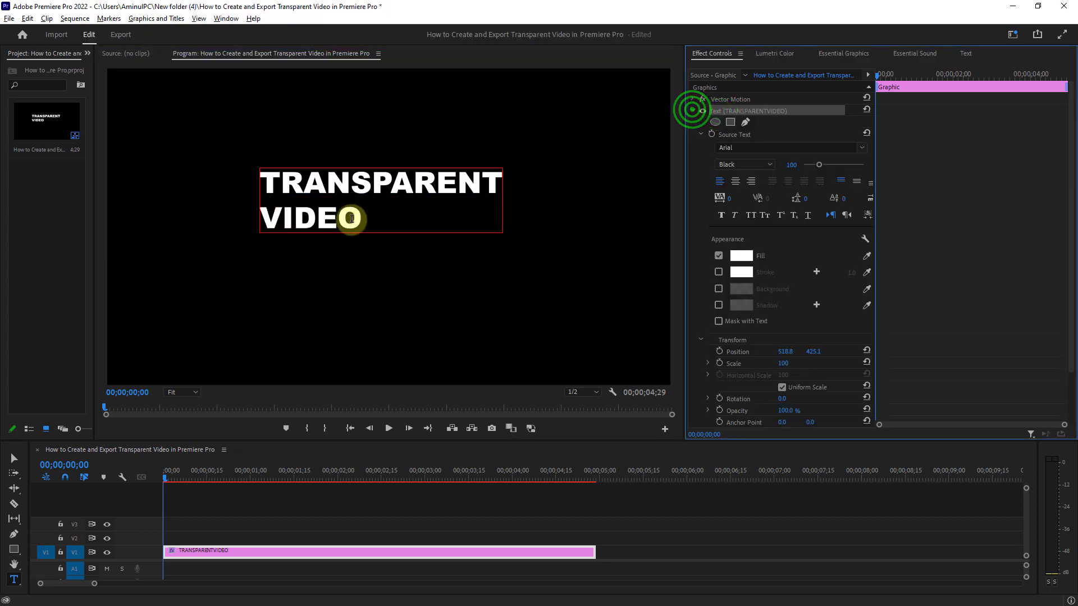
pyautogui.moveTo(265, 180); pyautogui.dragTo(501, 186)
pyautogui.click(741, 256)
pyautogui.click(560, 310)
pyautogui.click(519, 335)
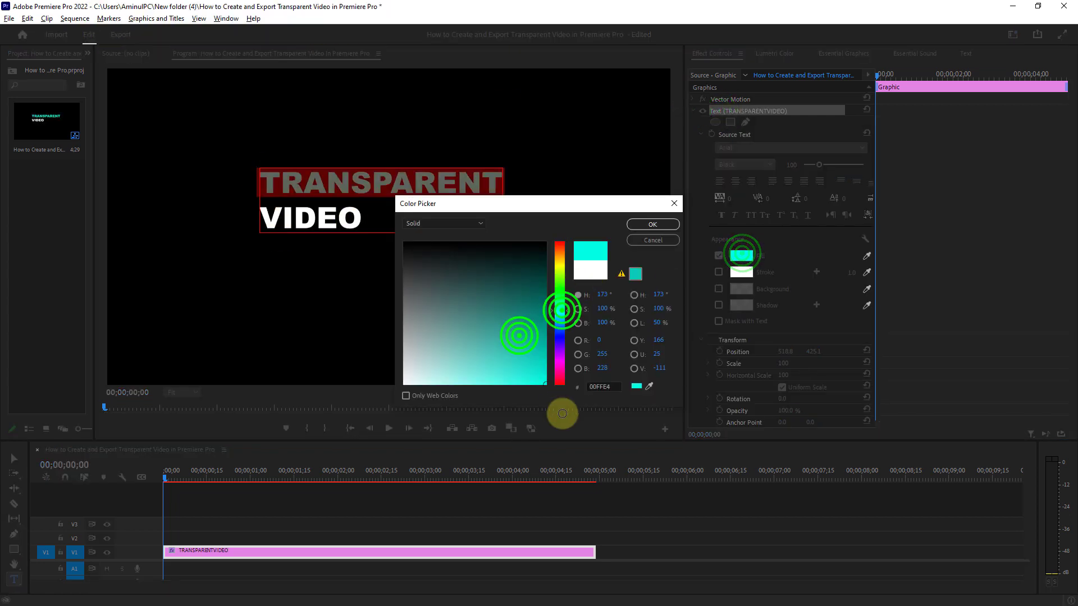
pyautogui.click(651, 224)
# Step: Centre-align the title, enlarge it to a scale of 110 and place it in the lower middle of the frame
pyautogui.click(15, 457)
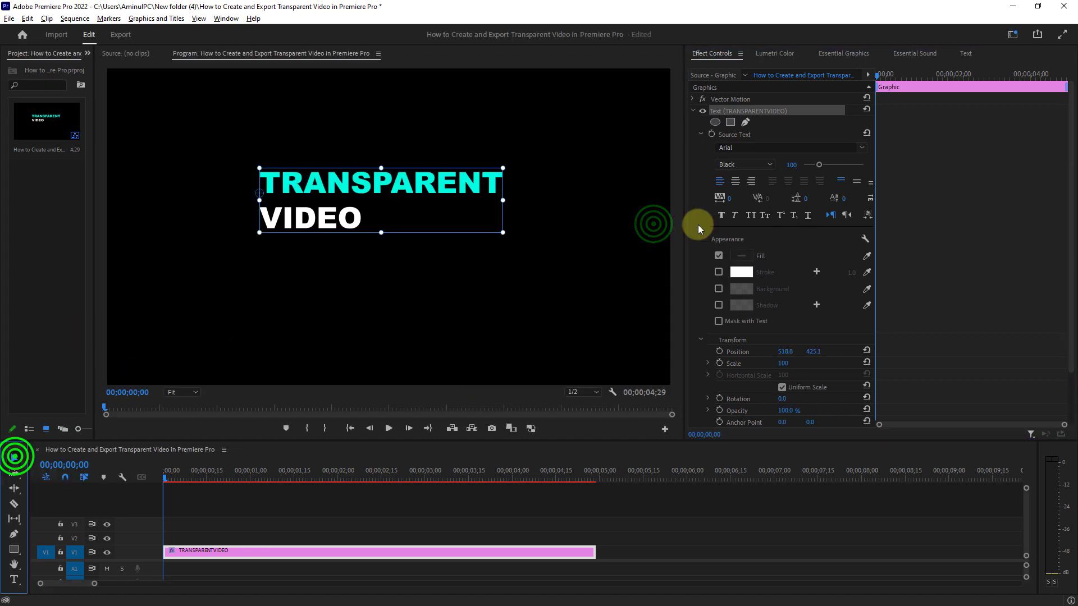
pyautogui.click(735, 181)
pyautogui.moveTo(313, 181); pyautogui.dragTo(461, 282)
pyautogui.moveTo(530, 272); pyautogui.dragTo(542, 268)
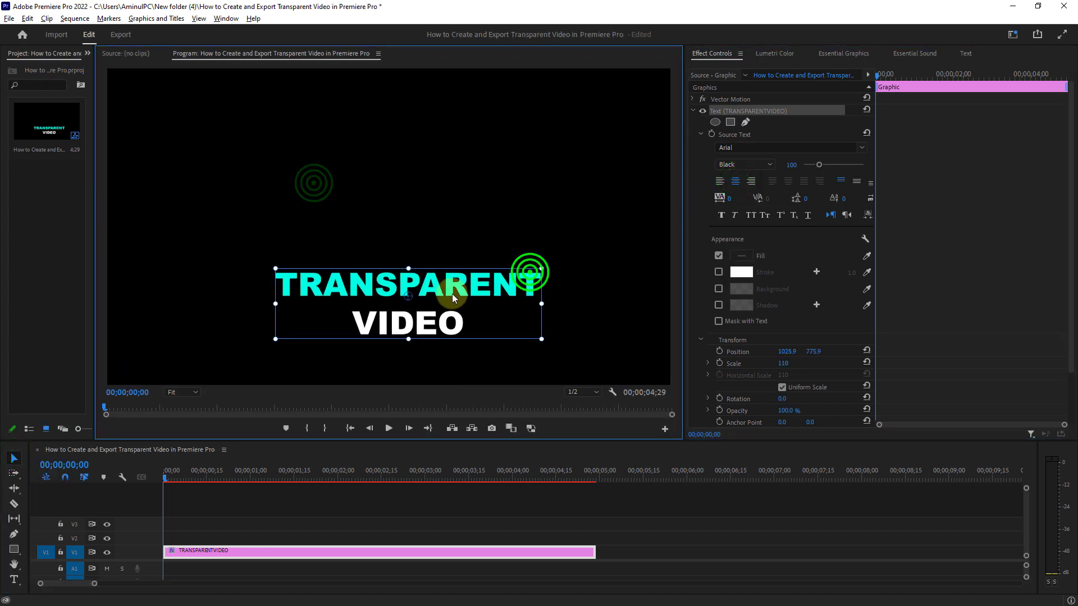
pyautogui.moveTo(451, 292); pyautogui.dragTo(455, 295)
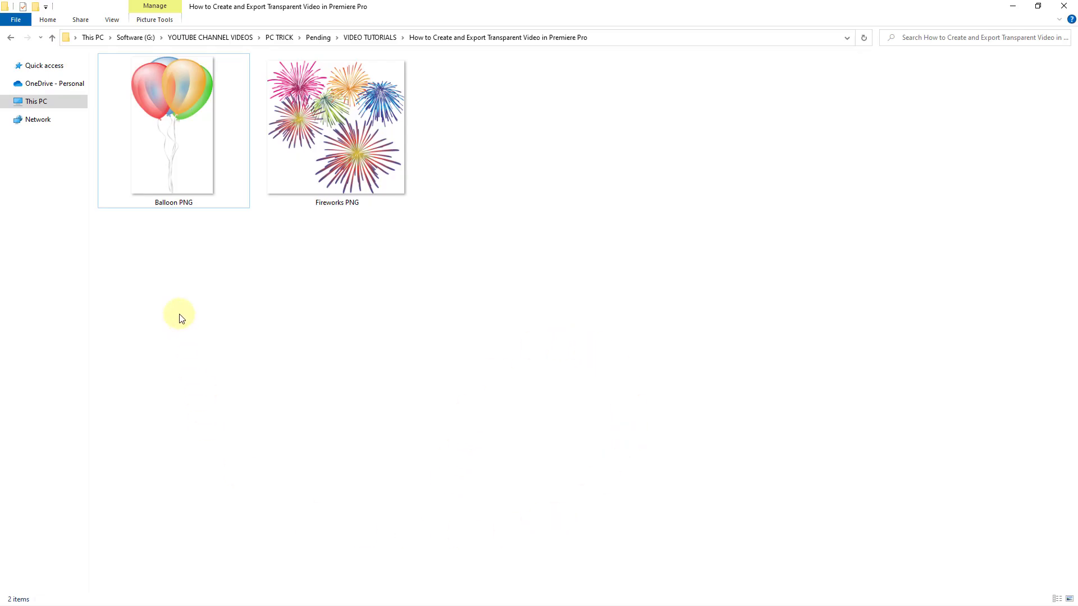
# Step: Place the Balloon PNG image on track V2 from the sequence start and extend it to the end of the text clip
pyautogui.click(171, 114)
pyautogui.moveTo(191, 278); pyautogui.dragTo(194, 537)
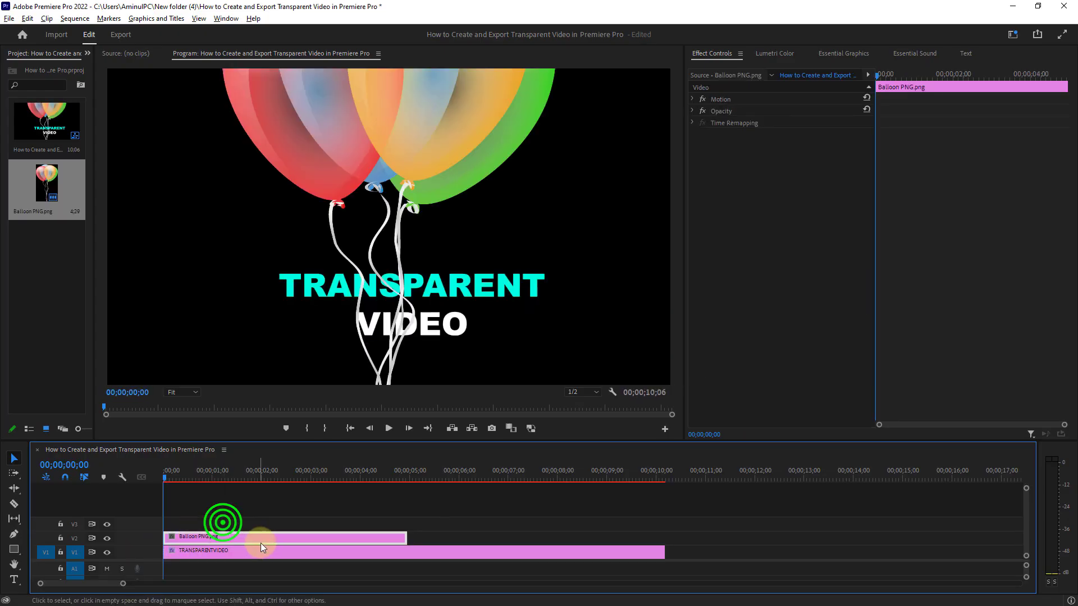
pyautogui.moveTo(406, 539); pyautogui.dragTo(665, 538)
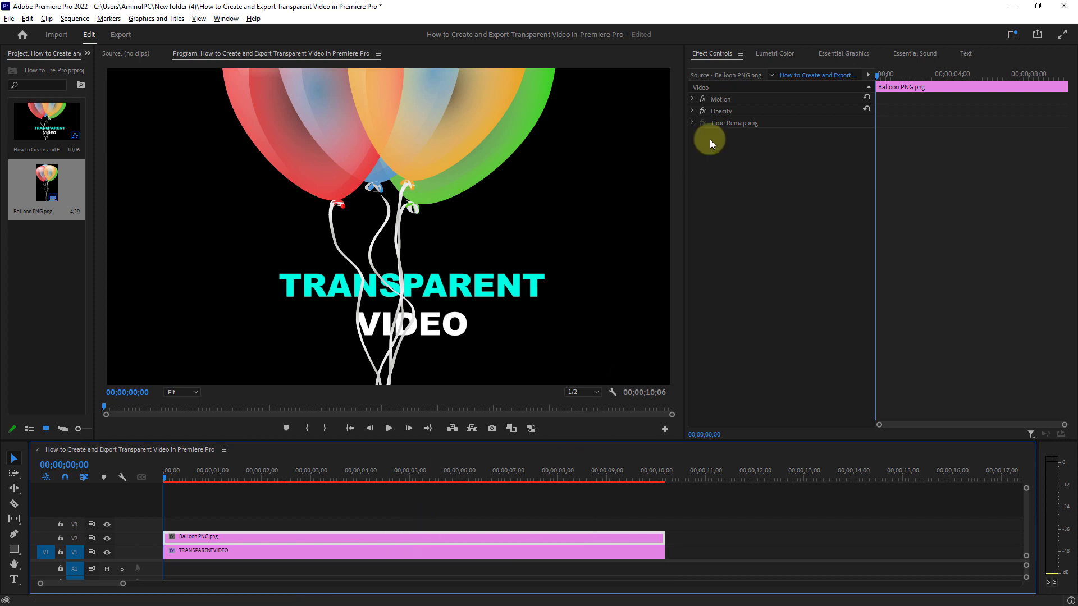
# Step: Scale the balloon image to 42 and move it left of the title, to about 491, 622.3
pyautogui.click(722, 100)
pyautogui.click(694, 99)
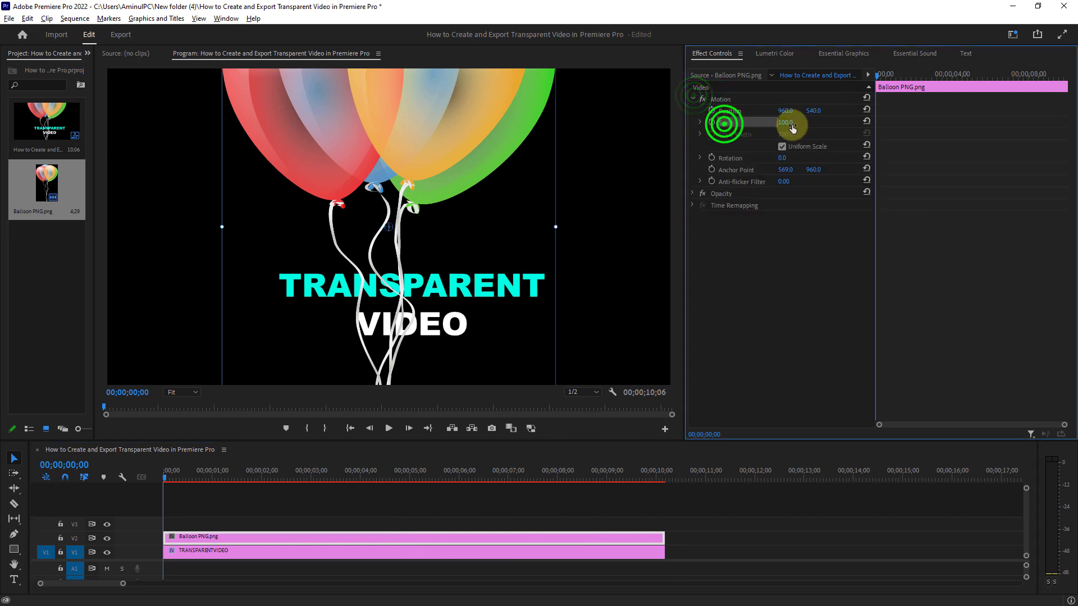
pyautogui.moveTo(789, 123); pyautogui.dragTo(749, 121)
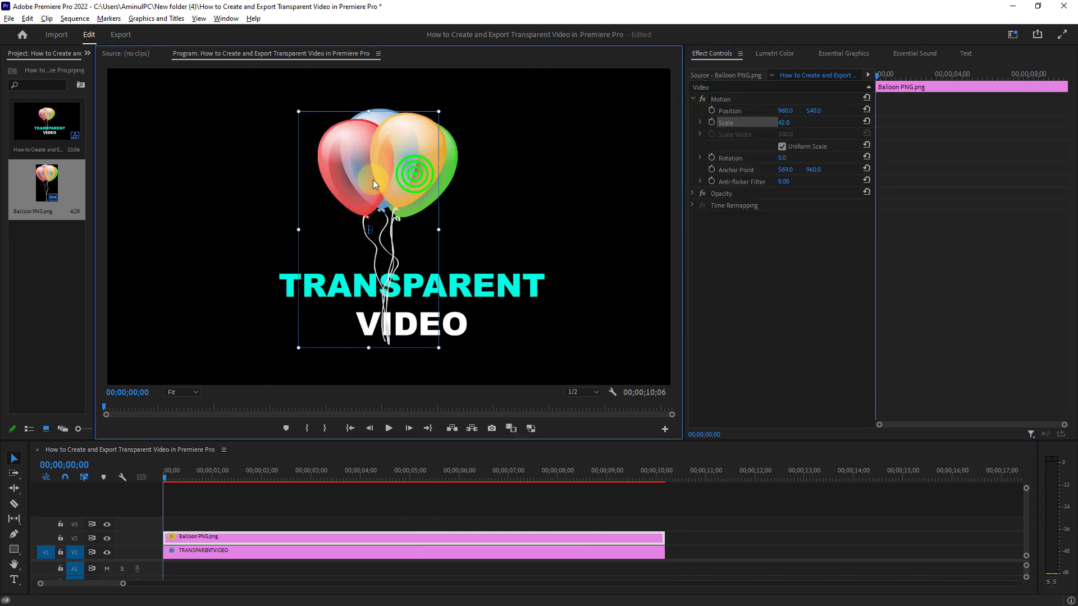
pyautogui.moveTo(416, 174); pyautogui.dragTo(277, 198)
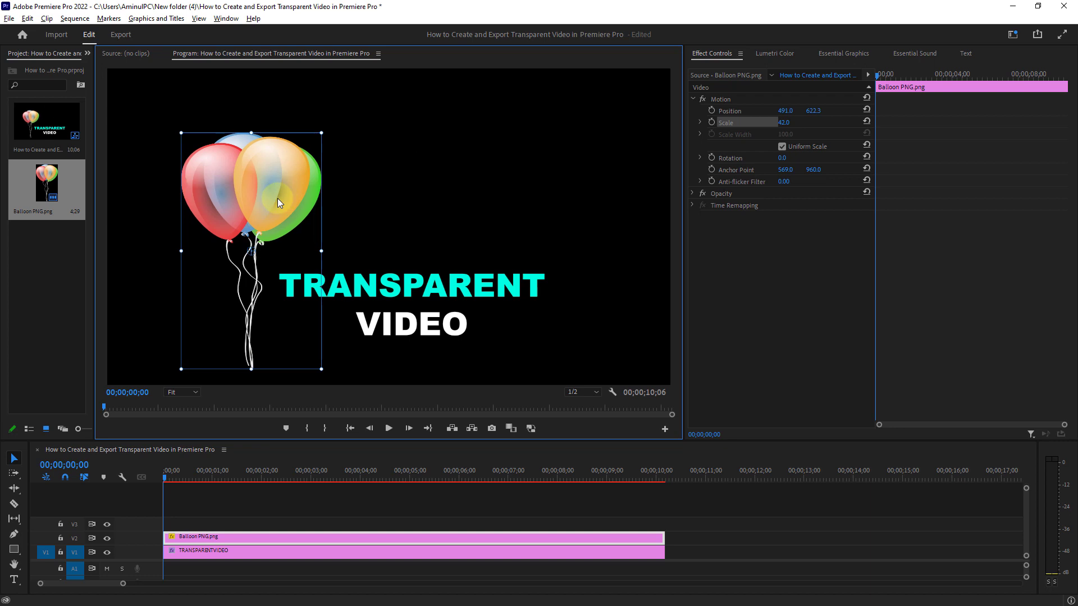
# Step: Place the Fireworks PNG image on track V3 from the sequence start and extend it to match the other clips
pyautogui.click(152, 600)
pyautogui.click(374, 149)
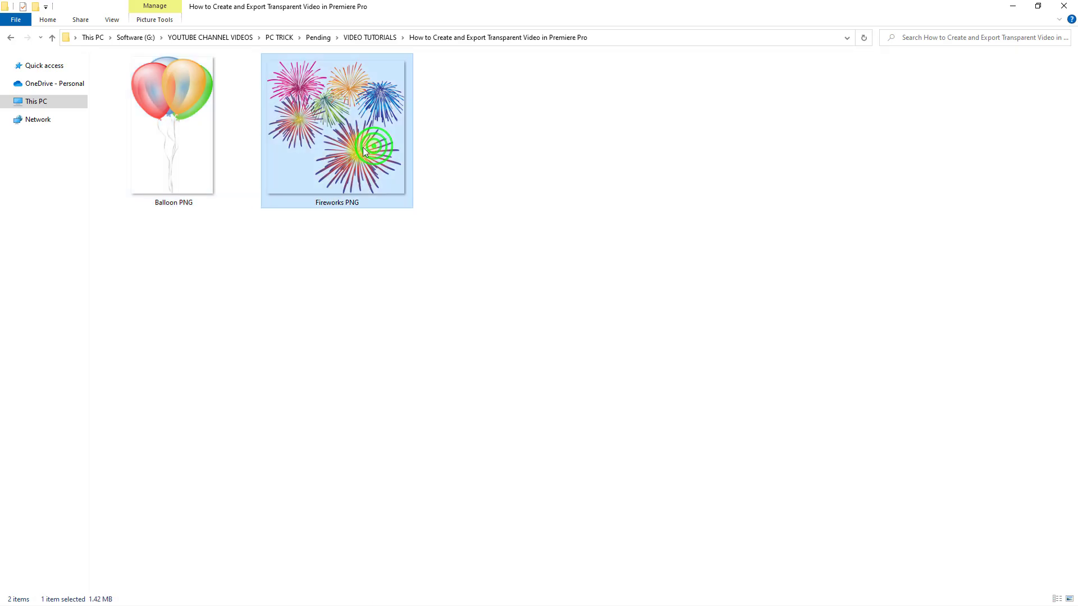
pyautogui.moveTo(348, 138); pyautogui.dragTo(241, 524)
pyautogui.moveTo(483, 525); pyautogui.dragTo(644, 522)
# Step: Scale the fireworks image to 41, shift it right and up, and rotate it counter-clockwise above the title
pyautogui.moveTo(788, 120); pyautogui.dragTo(750, 119)
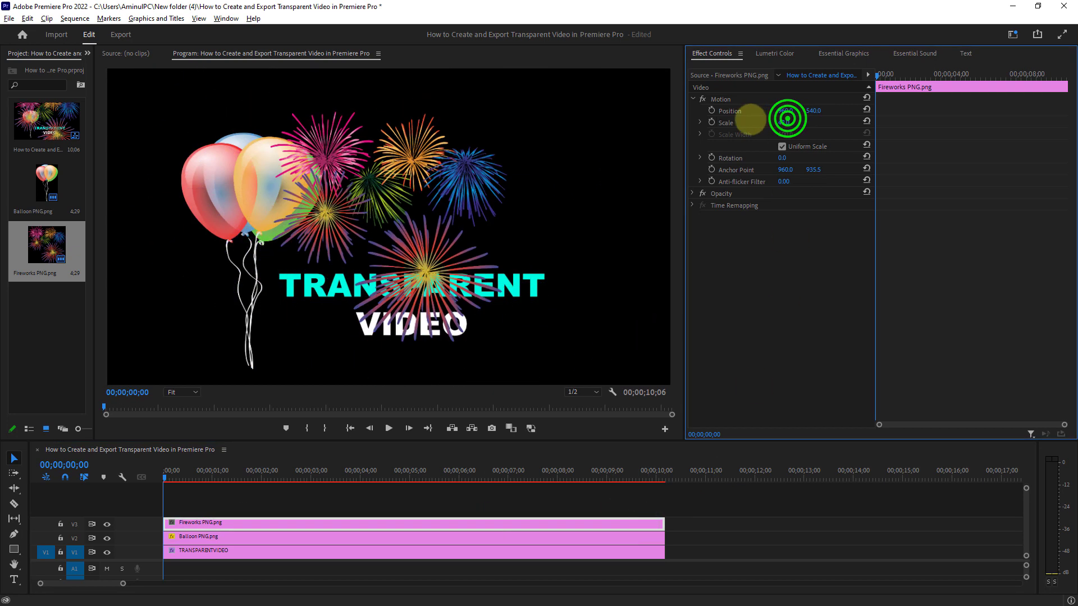
pyautogui.click(455, 190)
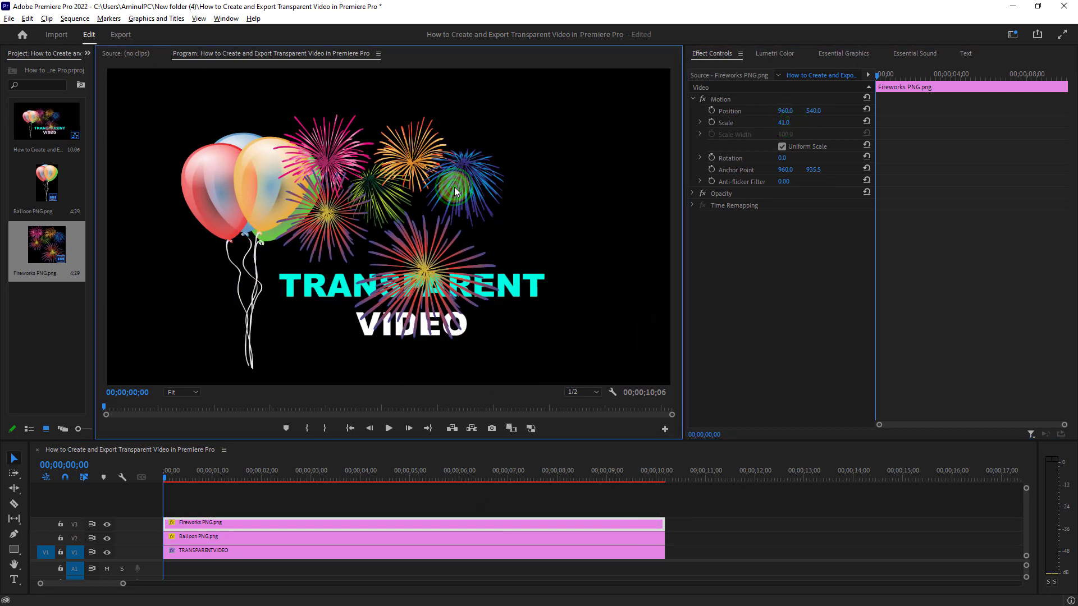
pyautogui.moveTo(782, 111); pyautogui.dragTo(886, 111)
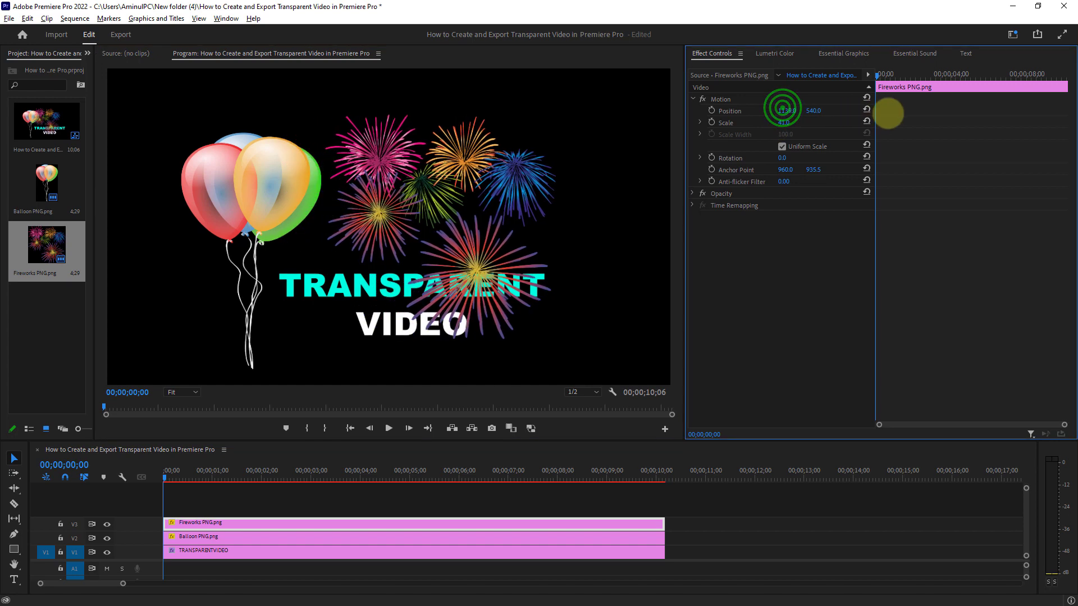
pyautogui.moveTo(818, 110); pyautogui.dragTo(745, 114)
pyautogui.moveTo(783, 158); pyautogui.dragTo(759, 158)
pyautogui.moveTo(812, 108); pyautogui.dragTo(826, 107)
# Step: Move the title slightly down and right to about 1092.9, 816.8, clear of the fireworks
pyautogui.click(274, 554)
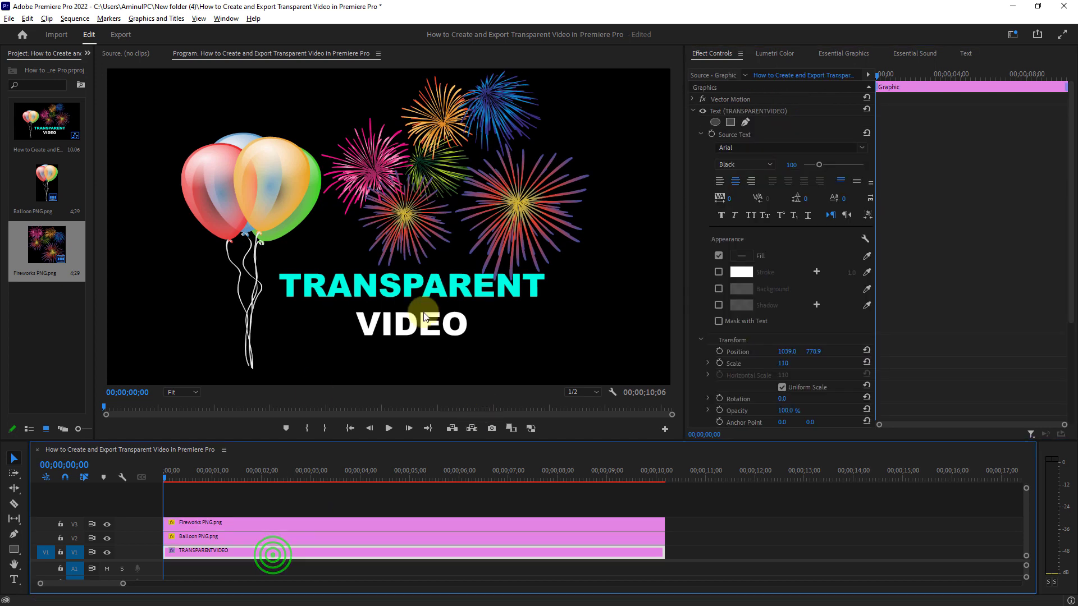
pyautogui.moveTo(425, 318); pyautogui.dragTo(439, 336)
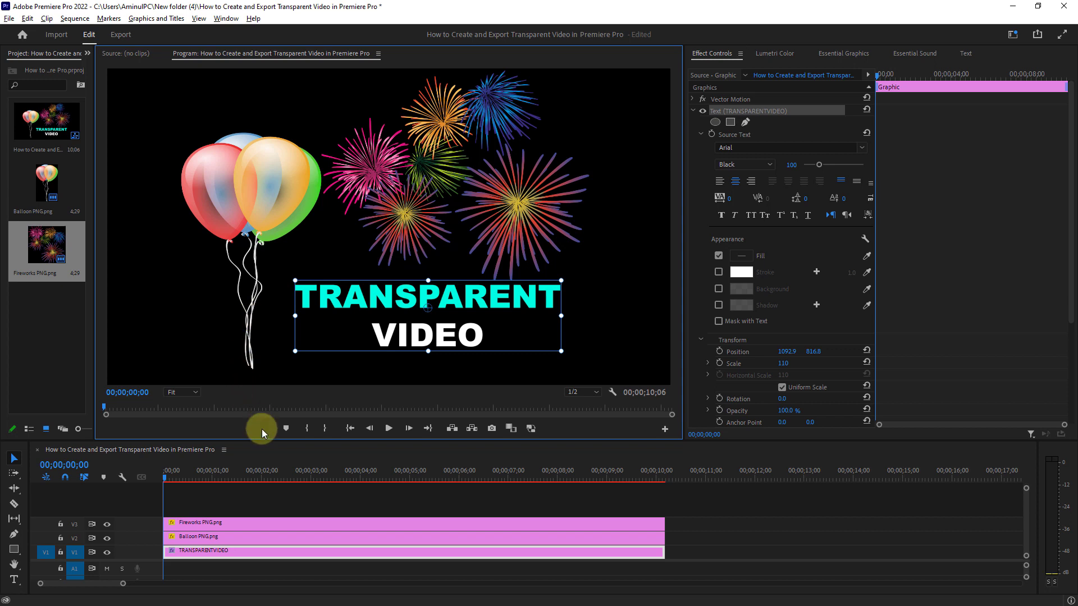
# Step: Nest the text, balloon and fireworks clips into one sequence named Nested Sequence 03
pyautogui.moveTo(273, 502); pyautogui.dragTo(394, 573)
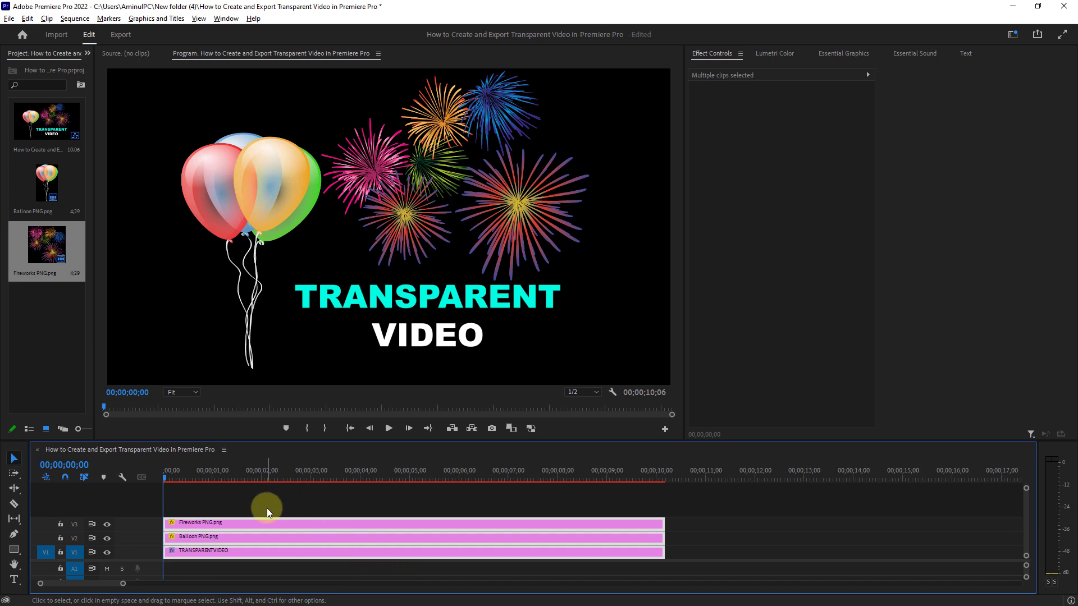
pyautogui.rightClick(284, 521)
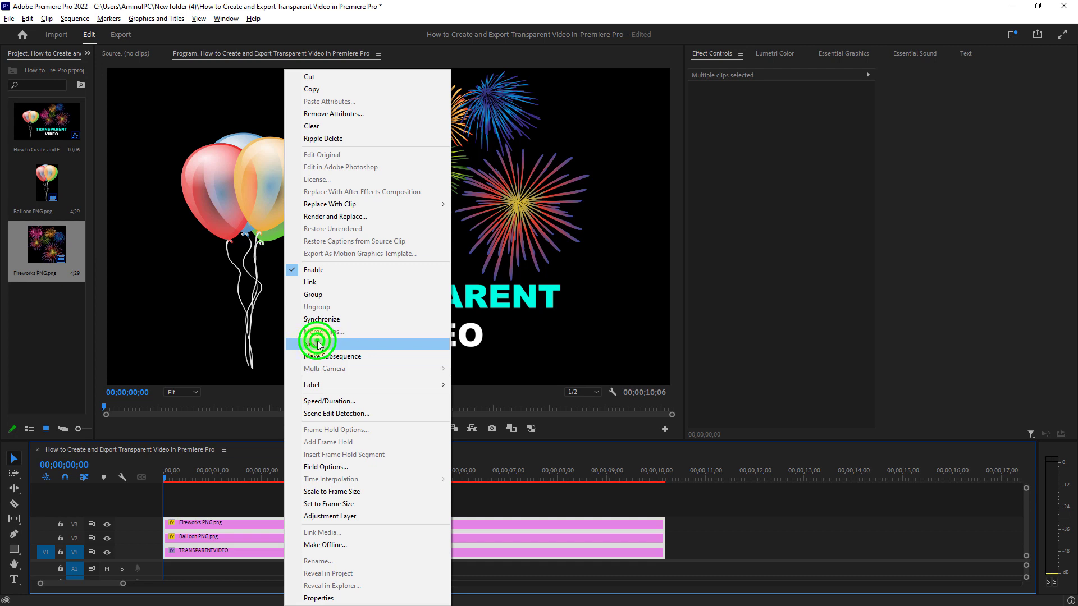
pyautogui.click(317, 343)
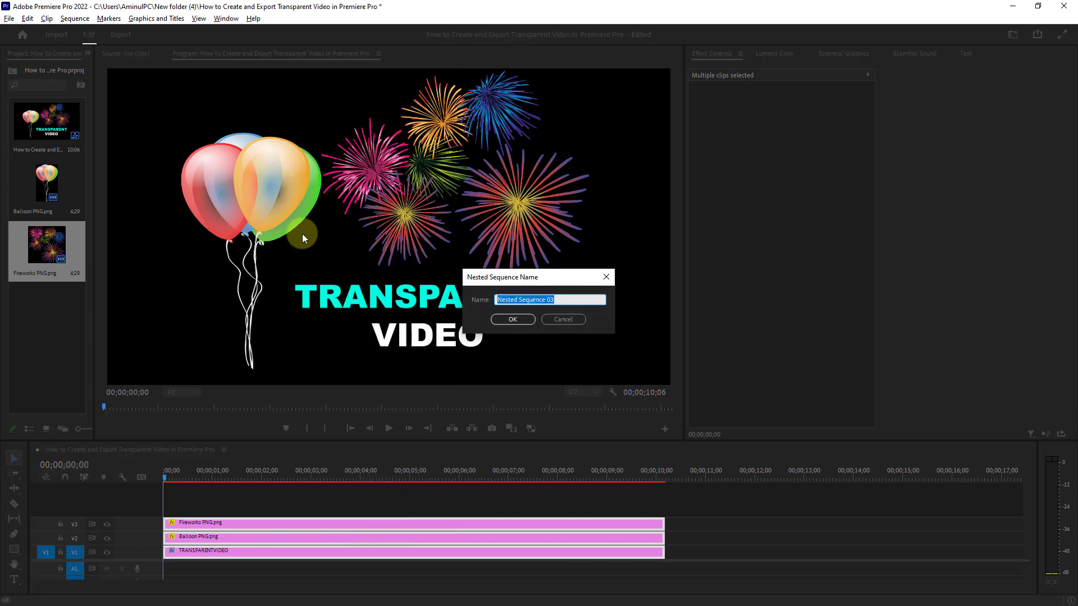
pyautogui.click(505, 318)
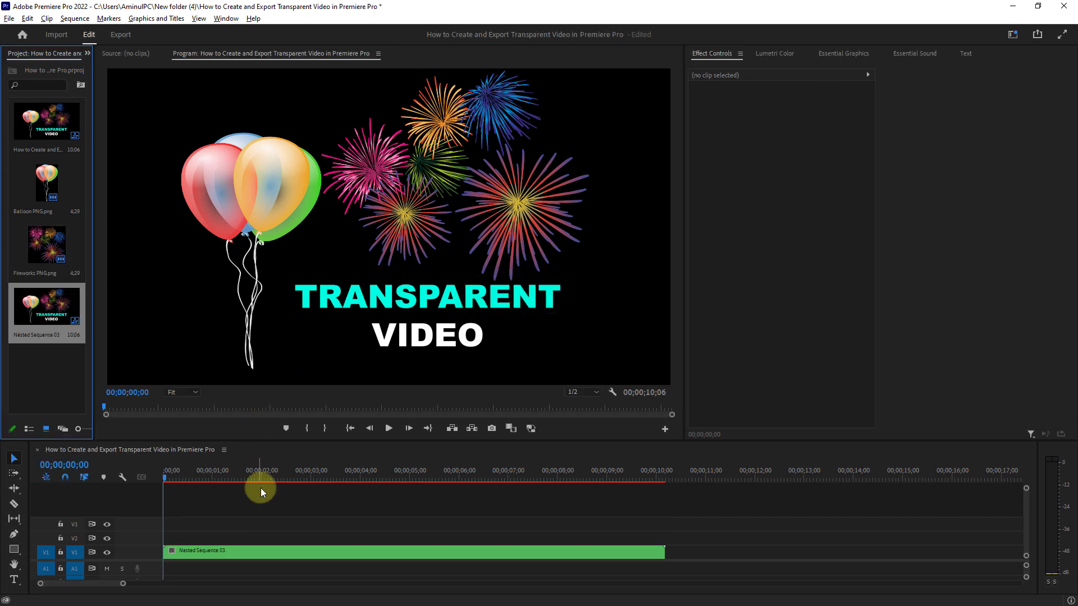
# Step: Start Position keyframing on the nested clip at 00;00;00;00 and add a keyframe at 00;00;01;17 that moves the picture down
pyautogui.click(247, 552)
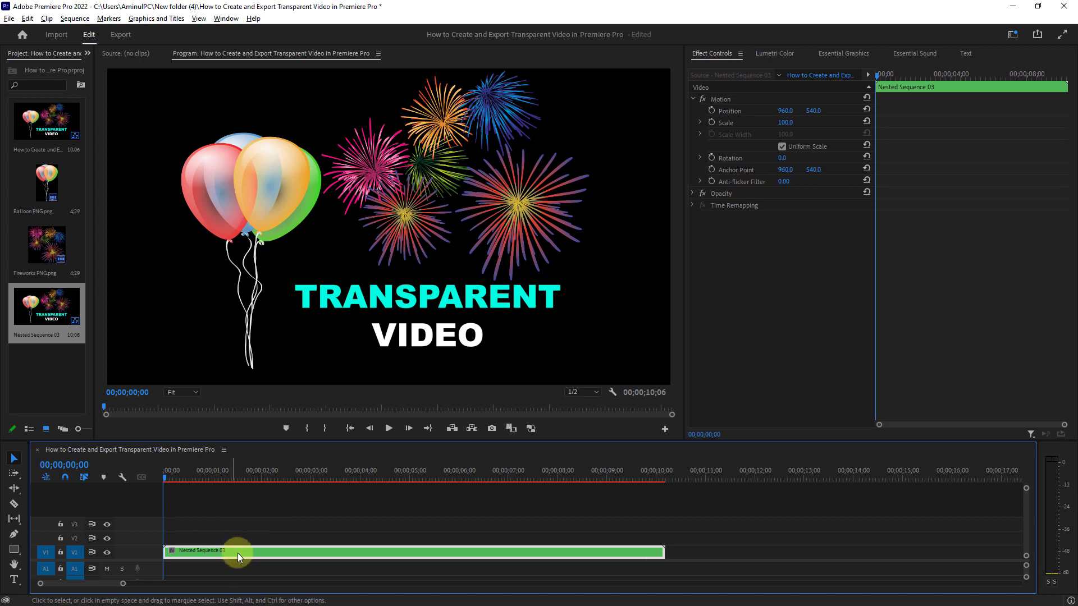
pyautogui.click(723, 112)
pyautogui.click(713, 111)
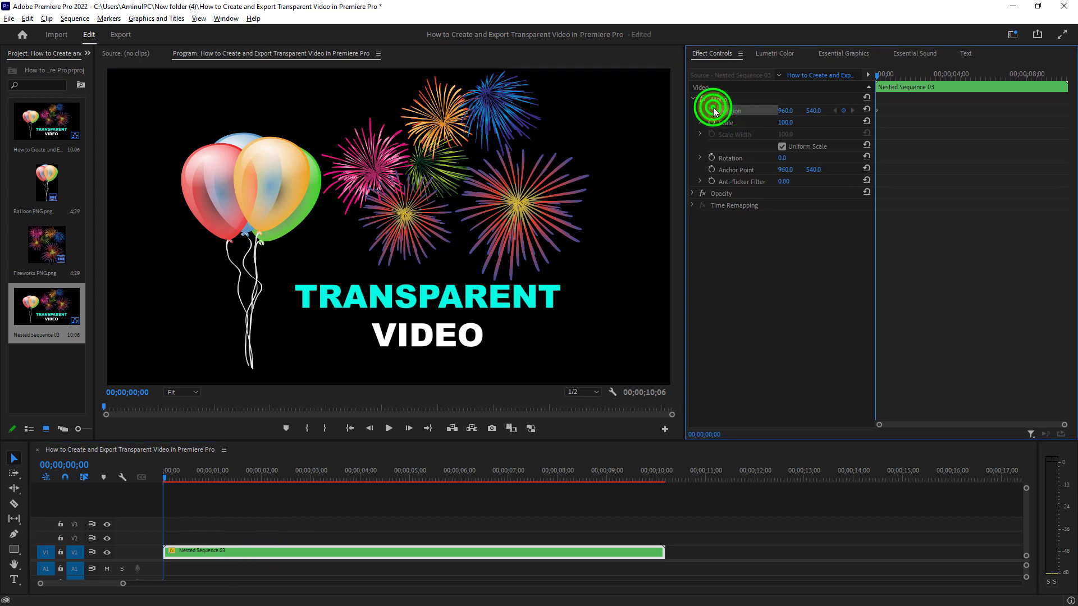
pyautogui.click(885, 78)
pyautogui.moveTo(885, 79); pyautogui.dragTo(904, 76)
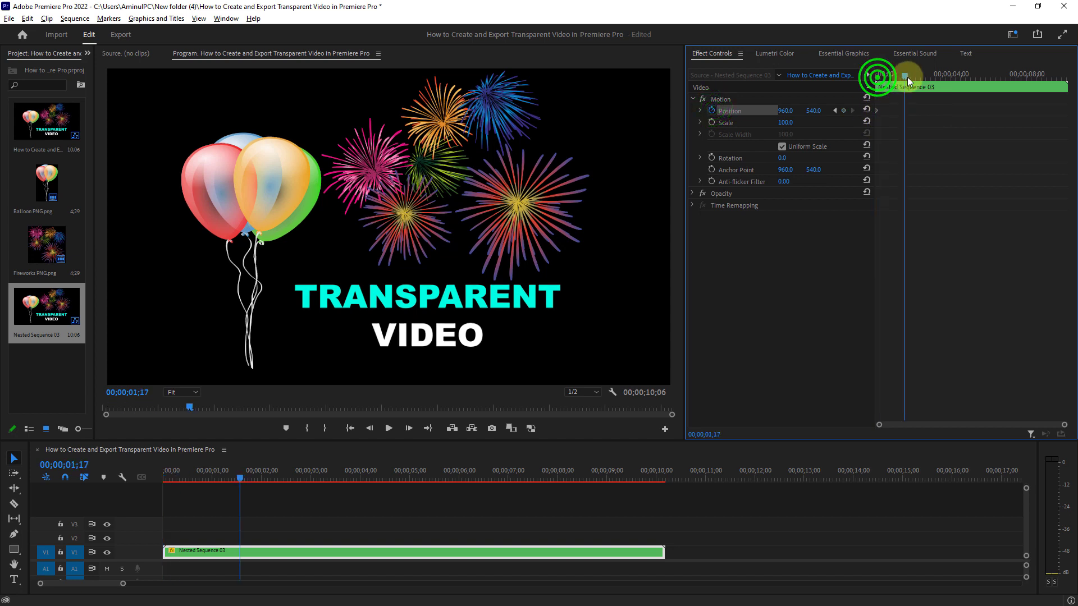
pyautogui.moveTo(810, 110); pyautogui.dragTo(670, 112)
# Step: Add Position keyframes at about 3;13, 5;08, 7;12 and 9;26, moving the picture left, up, right to X 1210, and down to Y 646
pyautogui.moveTo(939, 76); pyautogui.dragTo(975, 76)
pyautogui.moveTo(815, 110); pyautogui.dragTo(753, 110)
pyautogui.moveTo(976, 76); pyautogui.dragTo(1014, 75)
pyautogui.moveTo(783, 110); pyautogui.dragTo(1047, 118)
pyautogui.moveTo(1014, 75); pyautogui.dragTo(1061, 76)
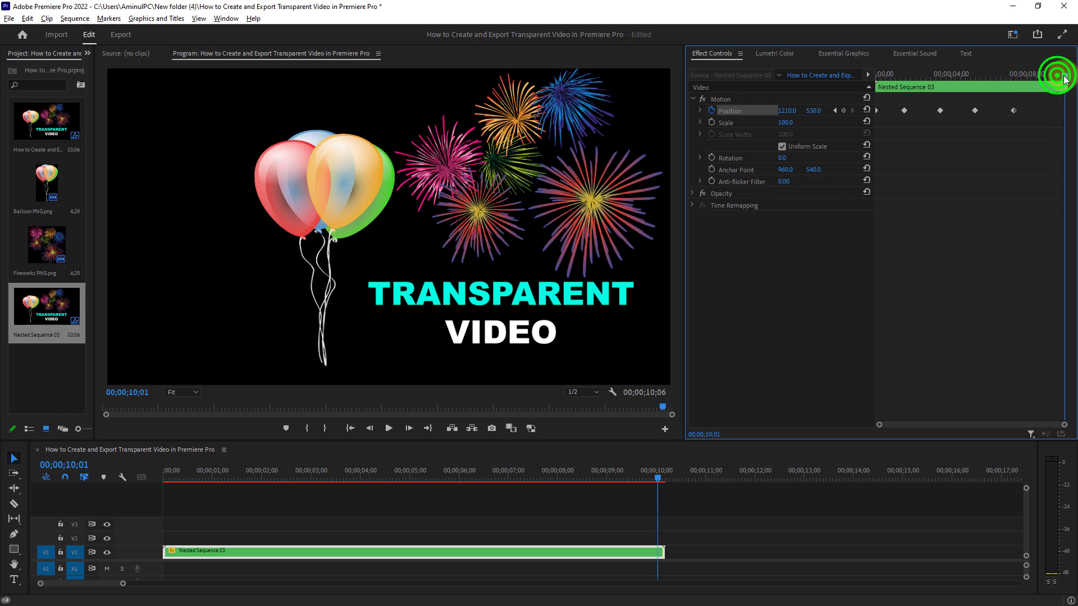
pyautogui.moveTo(814, 110); pyautogui.dragTo(880, 101)
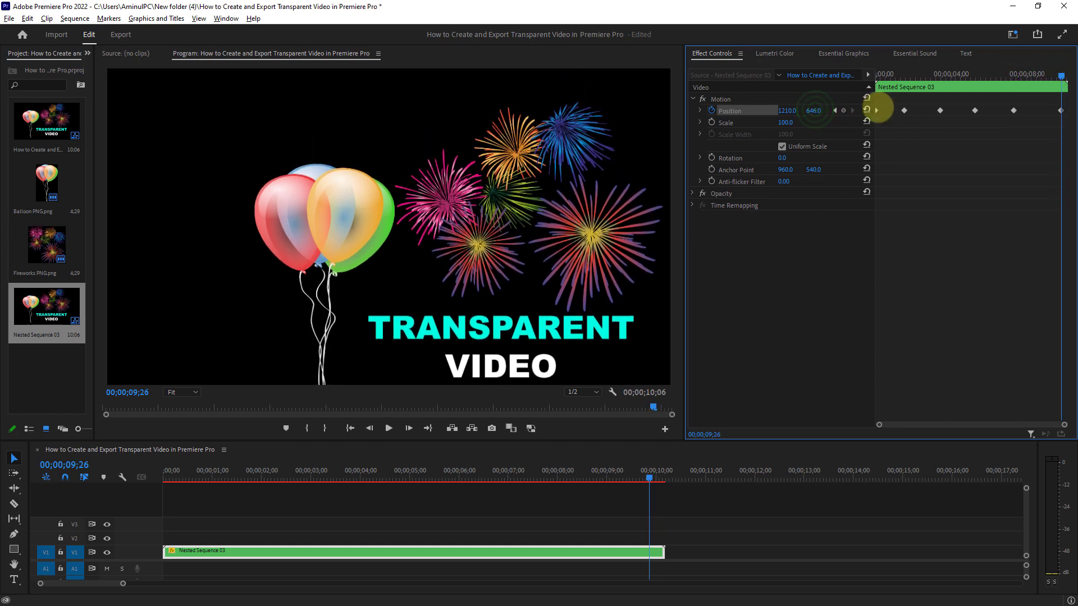
# Step: Start Scale keyframing on the nested clip at 00;00;00;00 and add reduced-scale keyframes at about 1;17 and 3;13
pyautogui.moveTo(1061, 75); pyautogui.dragTo(847, 68)
pyautogui.click(713, 122)
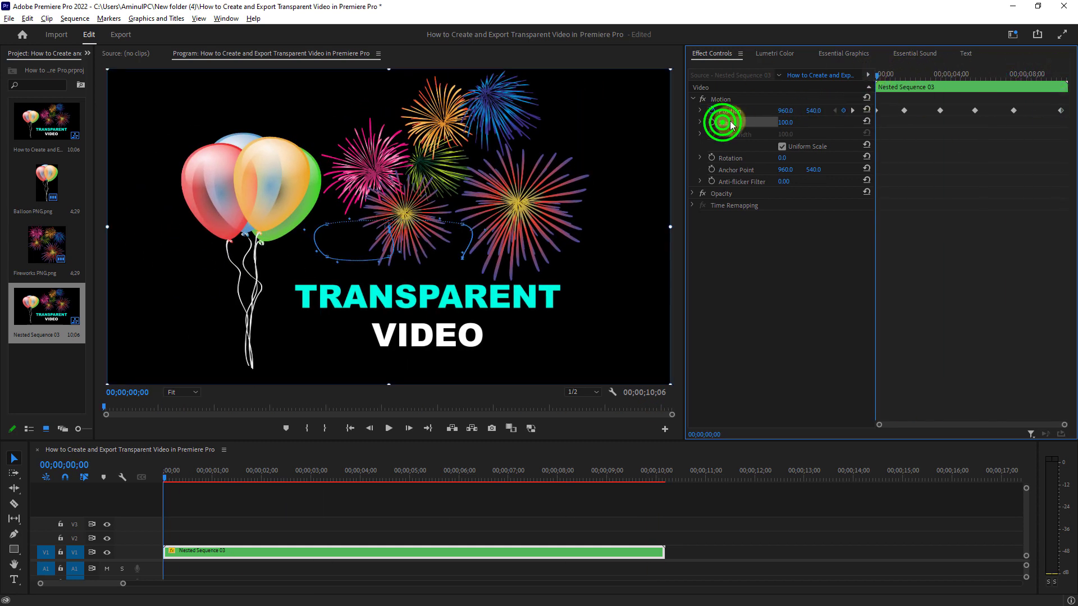
pyautogui.click(902, 73)
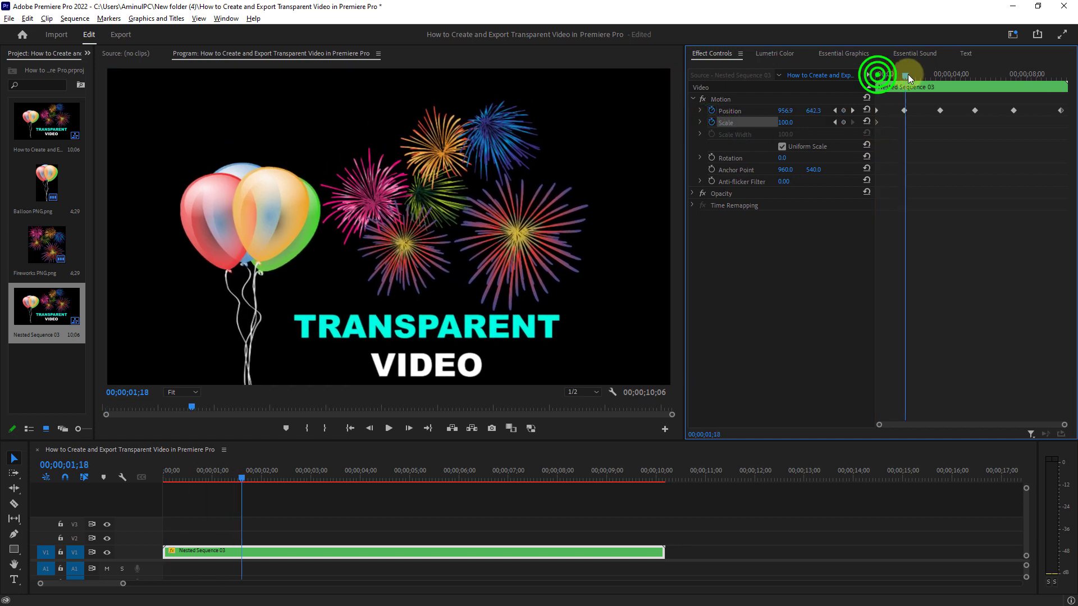
pyautogui.moveTo(788, 122); pyautogui.dragTo(758, 122)
pyautogui.moveTo(904, 75); pyautogui.dragTo(939, 75)
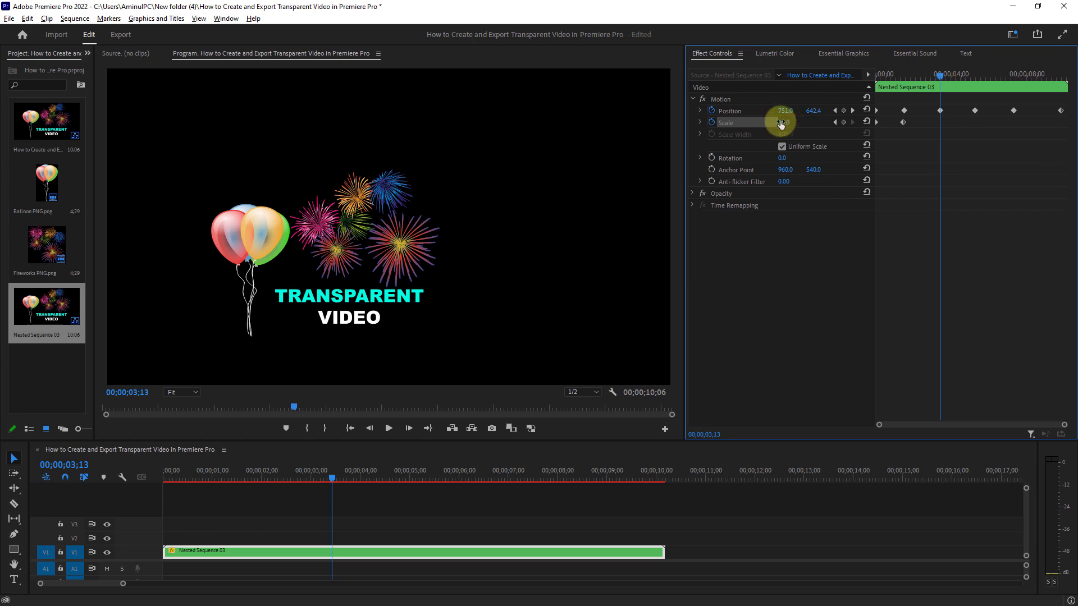
pyautogui.moveTo(780, 124); pyautogui.dragTo(784, 122)
# Step: Add Scale keyframes at 5;08, 7;12 and 9;26 that enlarge and finally shrink the picture, and return the playhead to the start
pyautogui.moveTo(943, 75); pyautogui.dragTo(975, 75)
pyautogui.moveTo(789, 123); pyautogui.dragTo(770, 122)
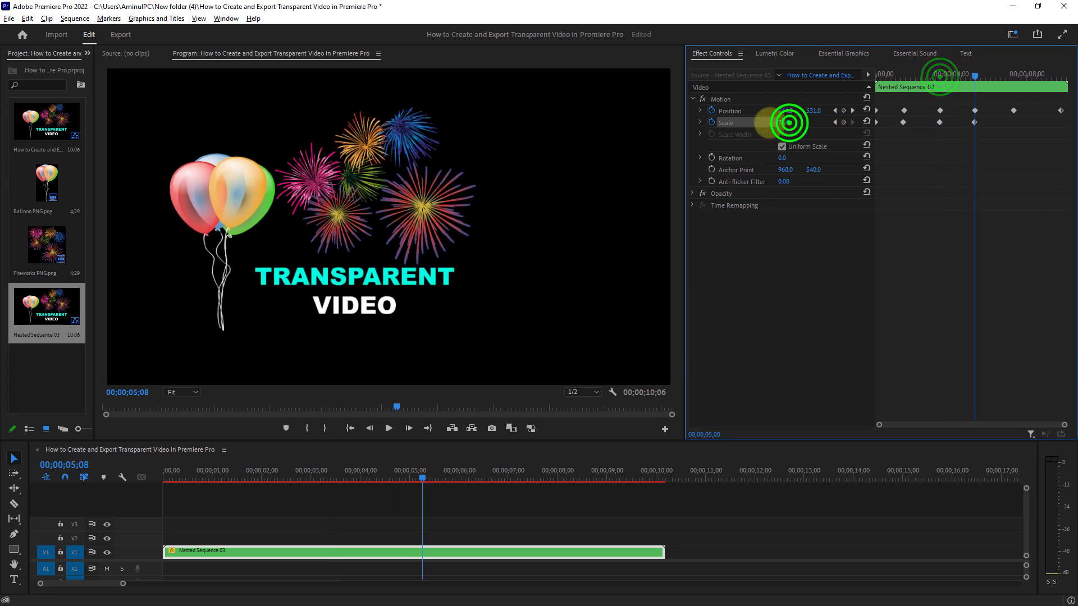
pyautogui.moveTo(976, 75); pyautogui.dragTo(1014, 75)
pyautogui.moveTo(786, 122); pyautogui.dragTo(811, 119)
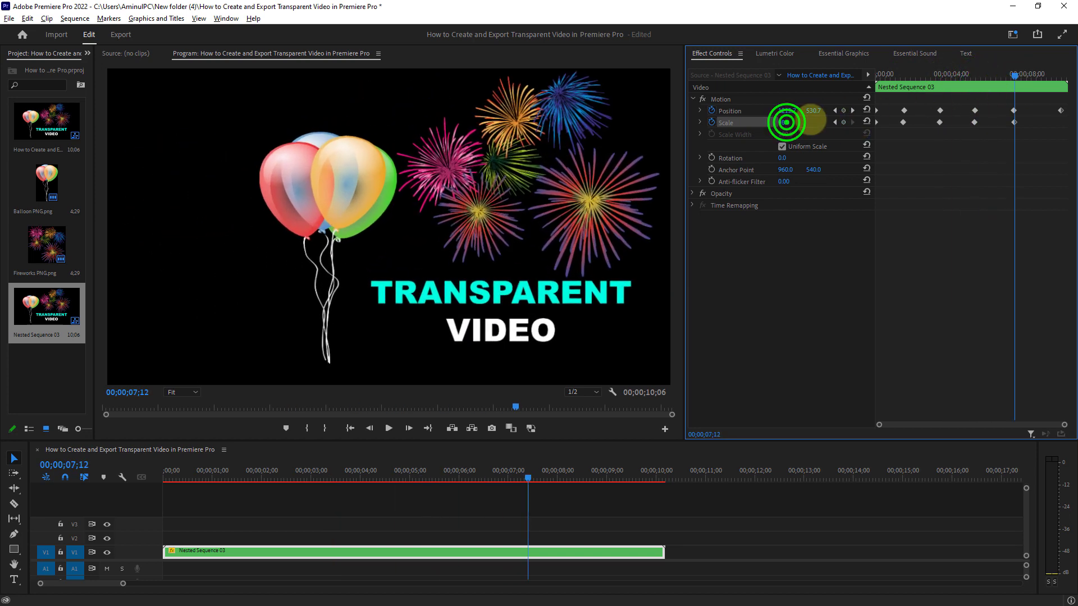
pyautogui.moveTo(1015, 75); pyautogui.dragTo(1061, 75)
pyautogui.moveTo(787, 122); pyautogui.dragTo(785, 123)
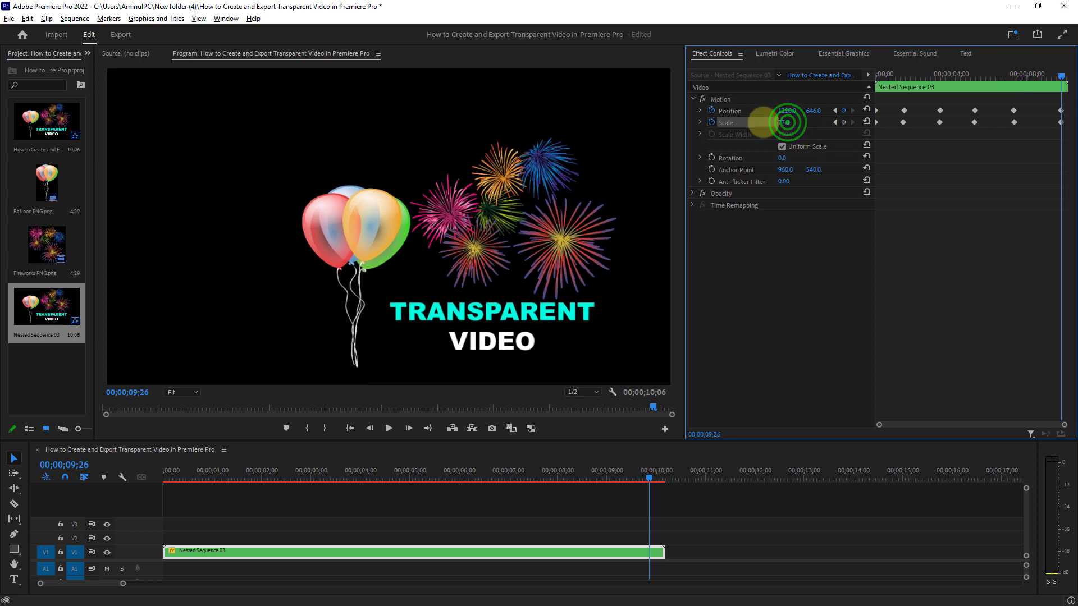
pyautogui.moveTo(1058, 75); pyautogui.dragTo(877, 75)
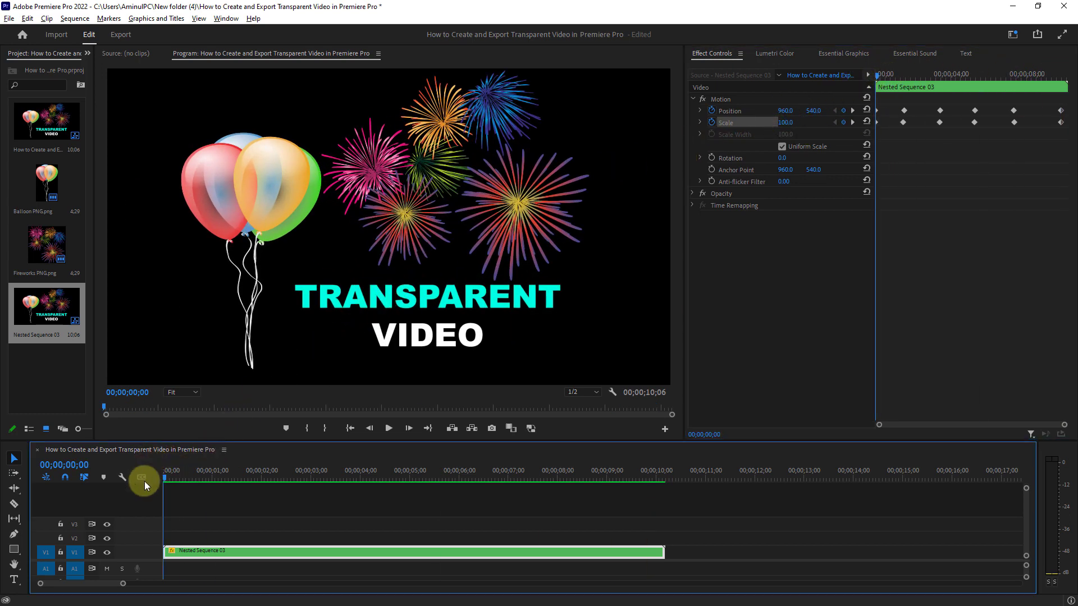
# Step: Play the animated sequence to preview its motion, and open the media export settings for it
pyautogui.click(388, 428)
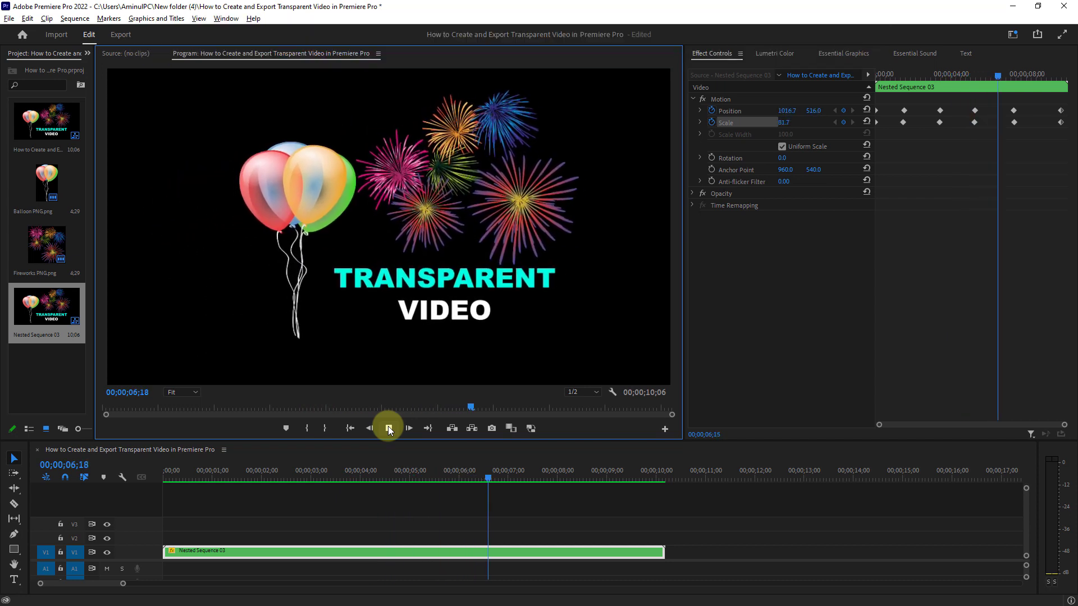
pyautogui.click(388, 428)
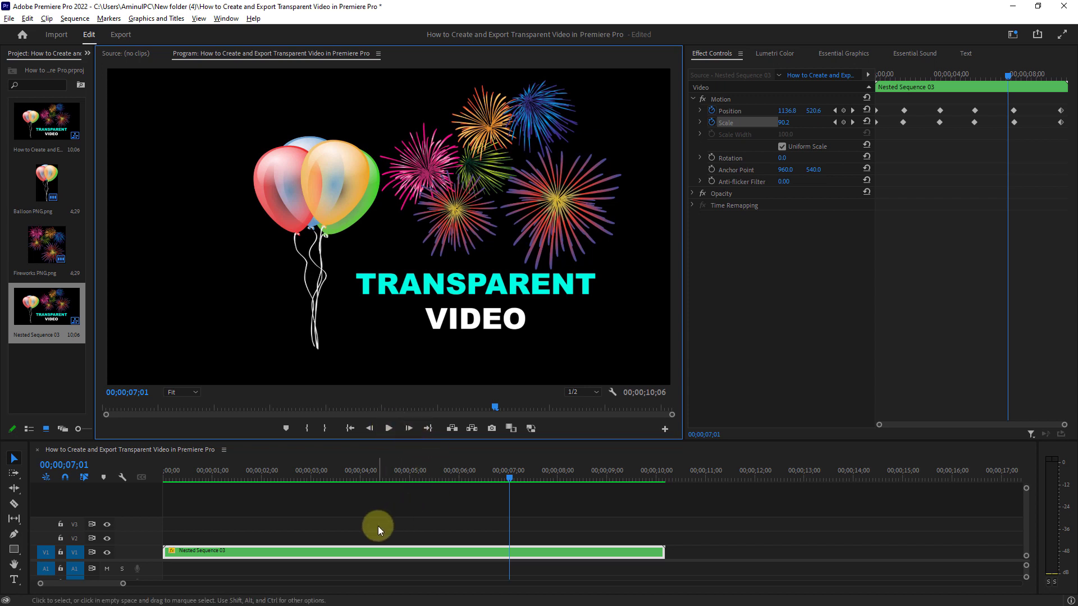
pyautogui.click(9, 19)
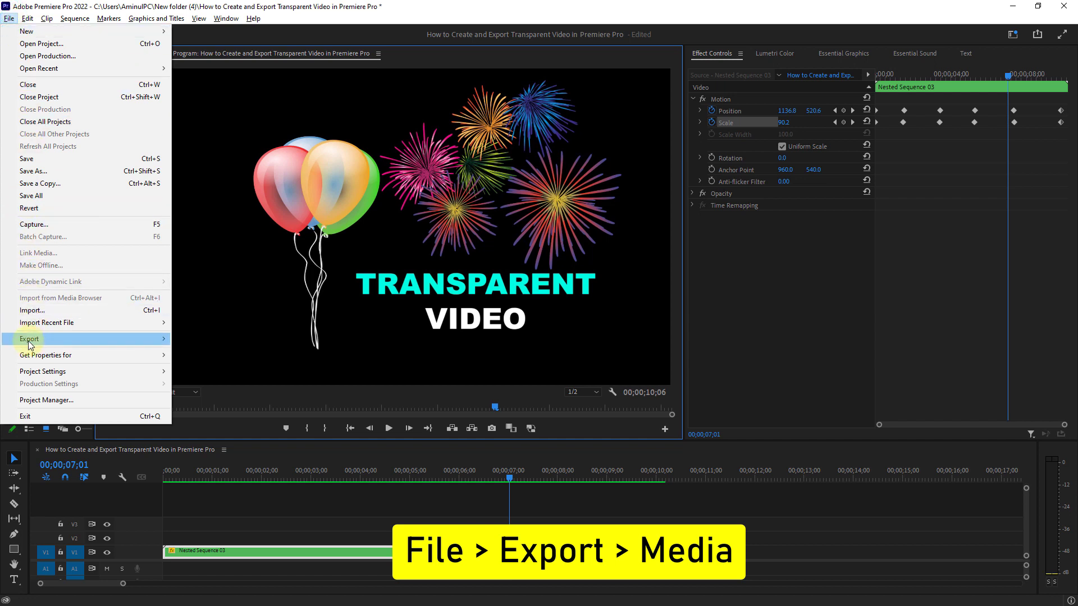
pyautogui.moveTo(29, 341)
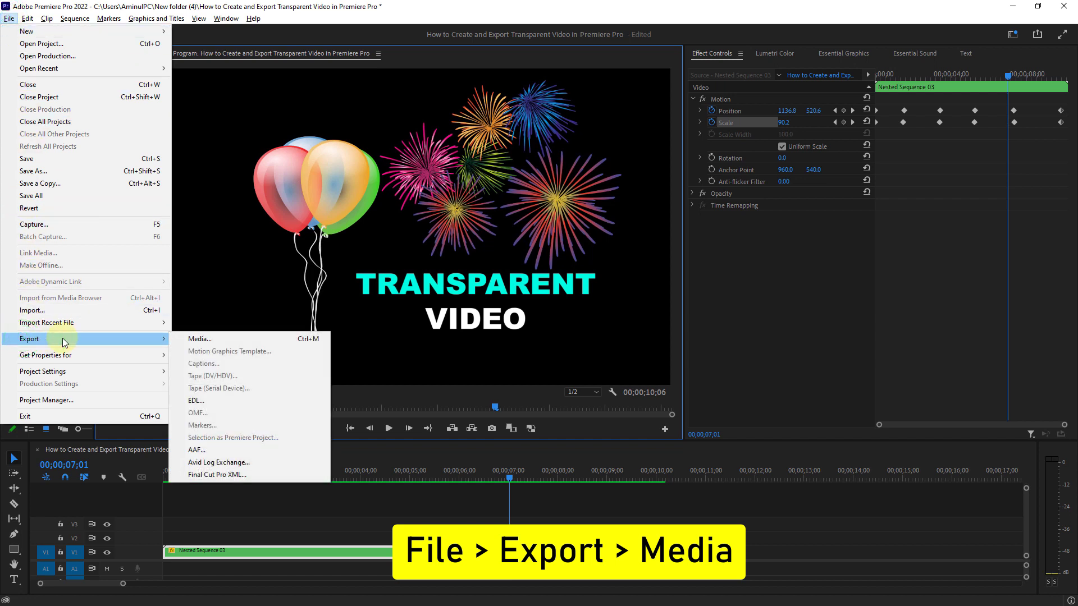
pyautogui.click(218, 343)
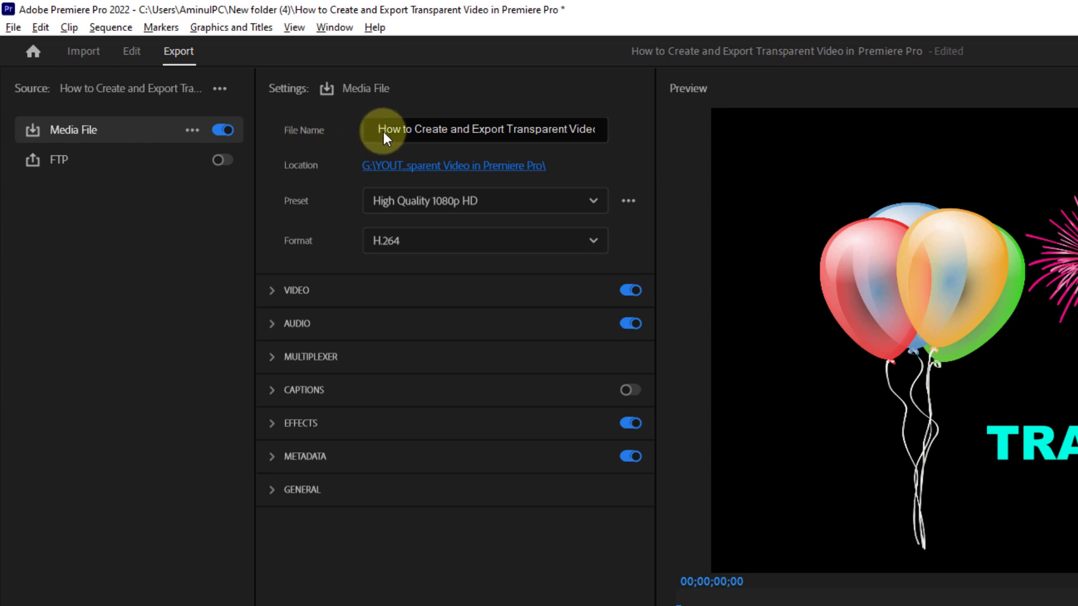
# Step: Name the export file Transparent Video and save its location as the How to Create and Export Transparent Video in Premiere Pro folder
pyautogui.doubleClick(438, 132)
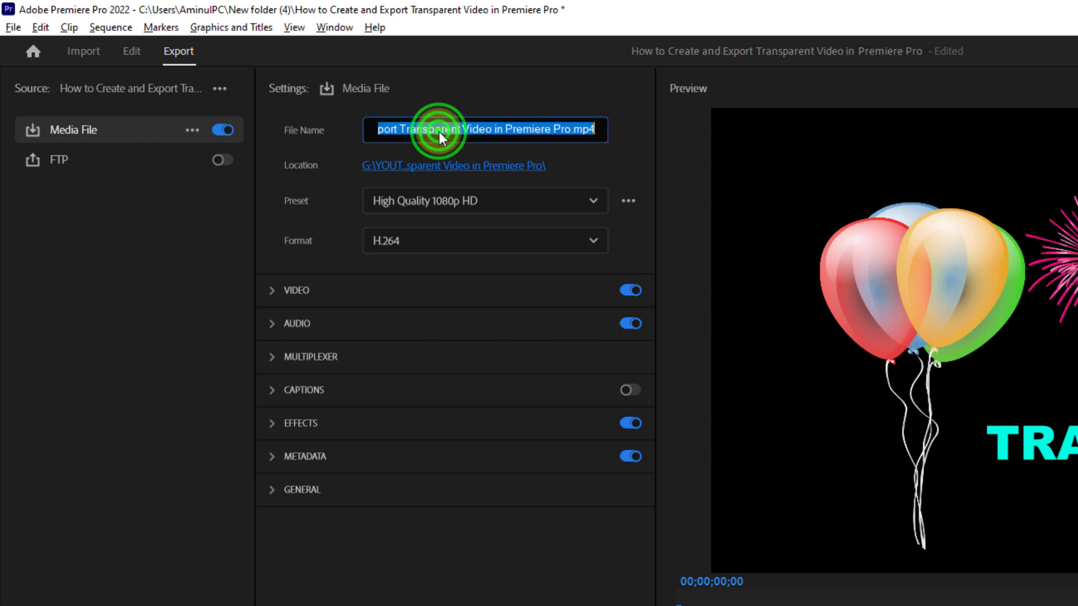
pyautogui.write('T')
pyautogui.press('BackSpace')
pyautogui.write('Transparent Video')
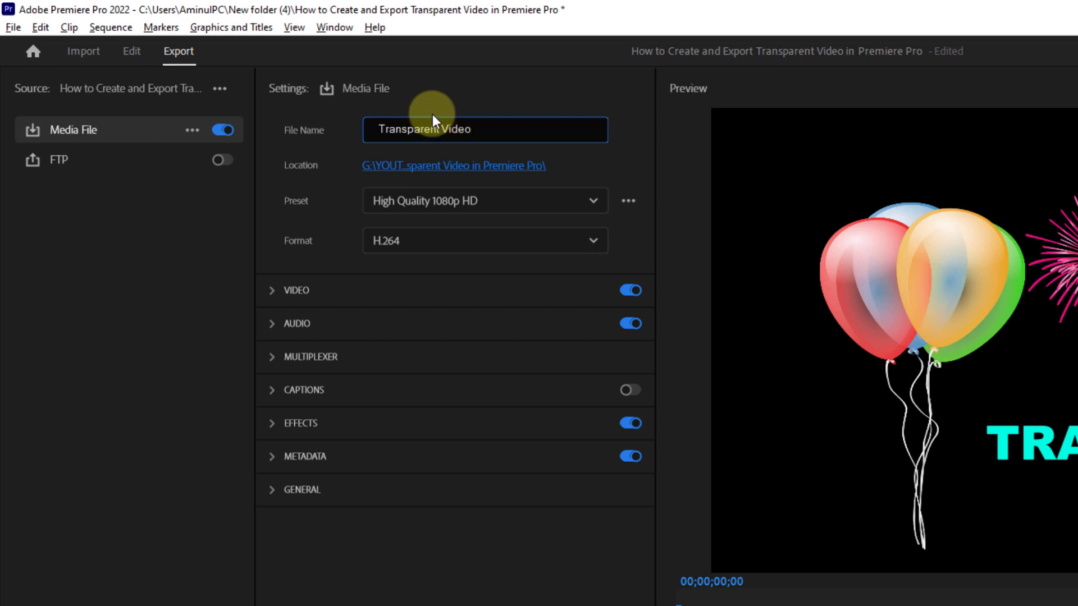
pyautogui.click(418, 169)
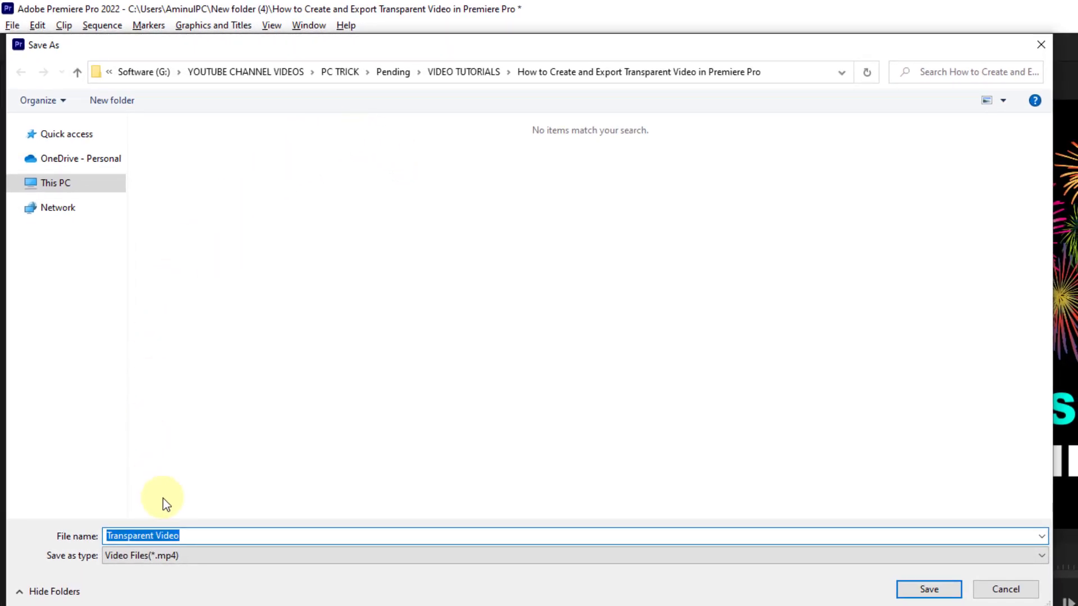
pyautogui.click(928, 589)
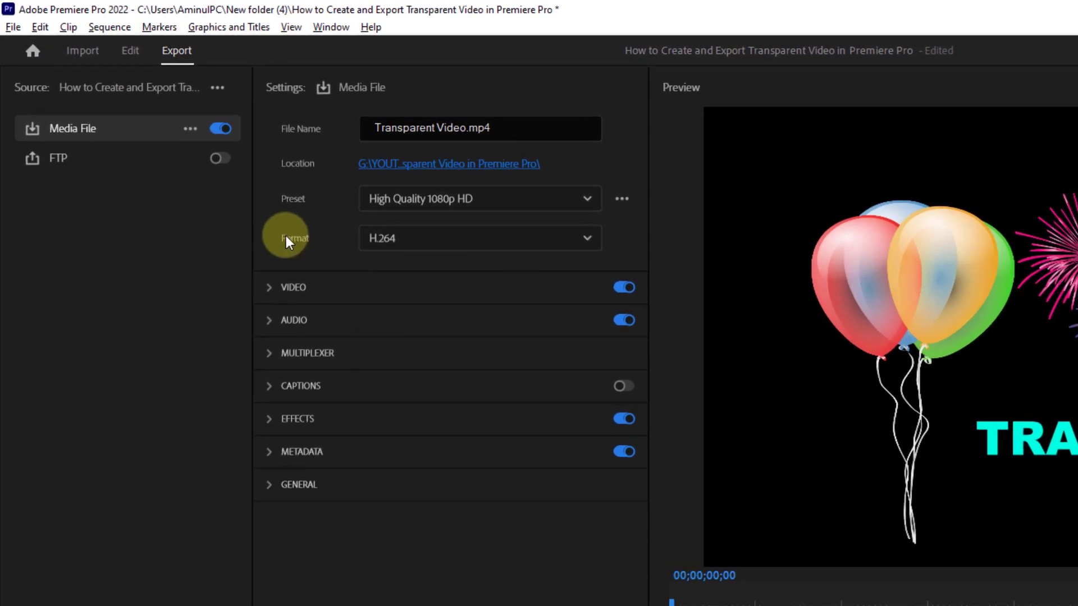
# Step: Set the export format to QuickTime
pyautogui.click(422, 242)
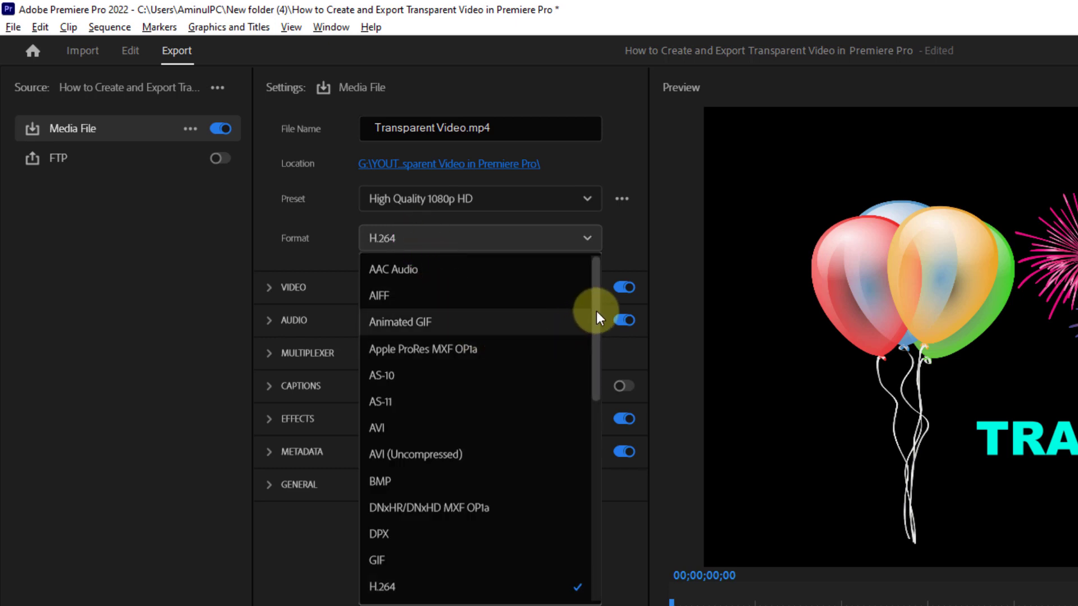
pyautogui.moveTo(597, 312); pyautogui.dragTo(614, 513)
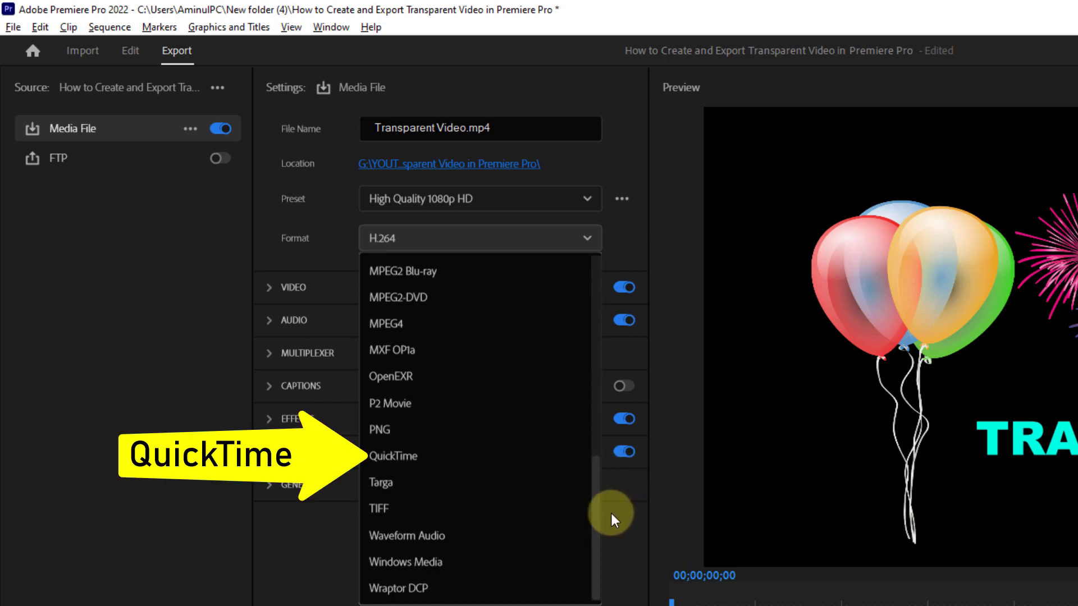
pyautogui.click(396, 456)
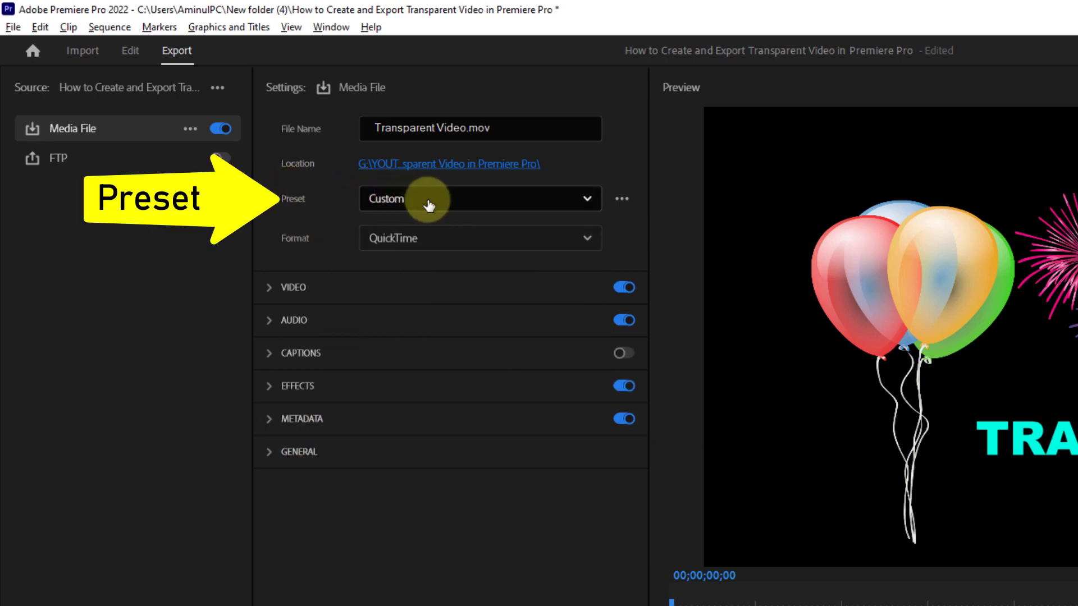
# Step: Search all export presets for RGB and apply GoPro CineForm RGB 12-bit with alpha at Maximum Bit Depth
pyautogui.click(588, 199)
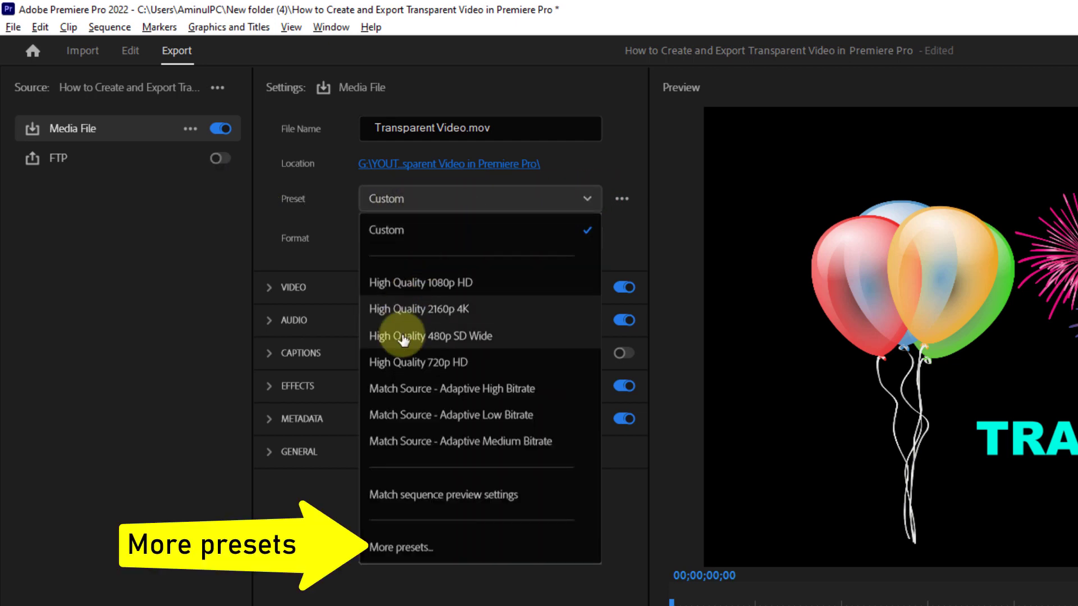
pyautogui.click(390, 548)
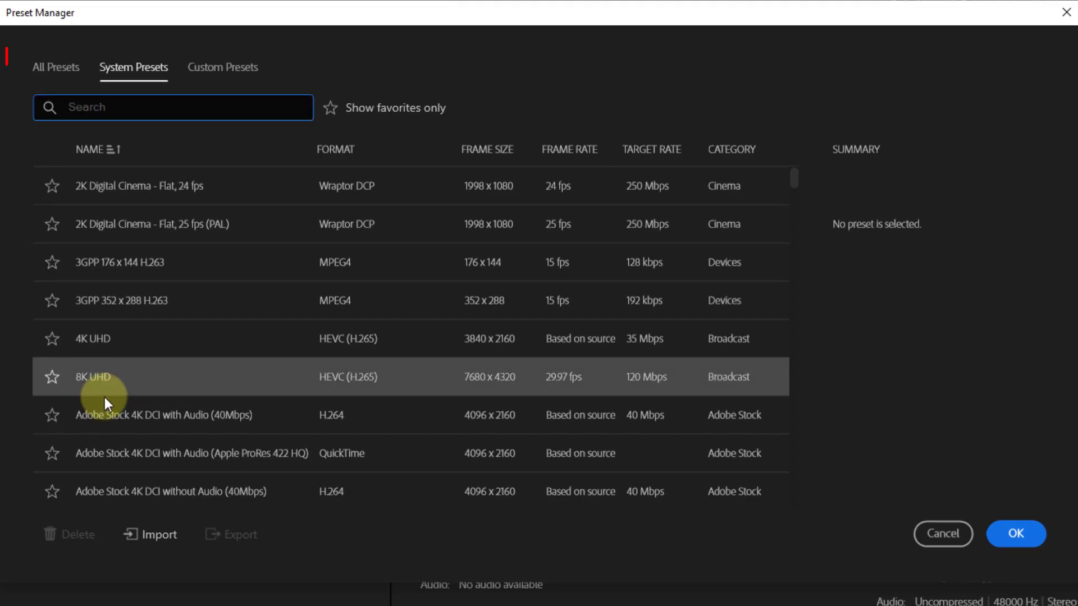
pyautogui.click(49, 70)
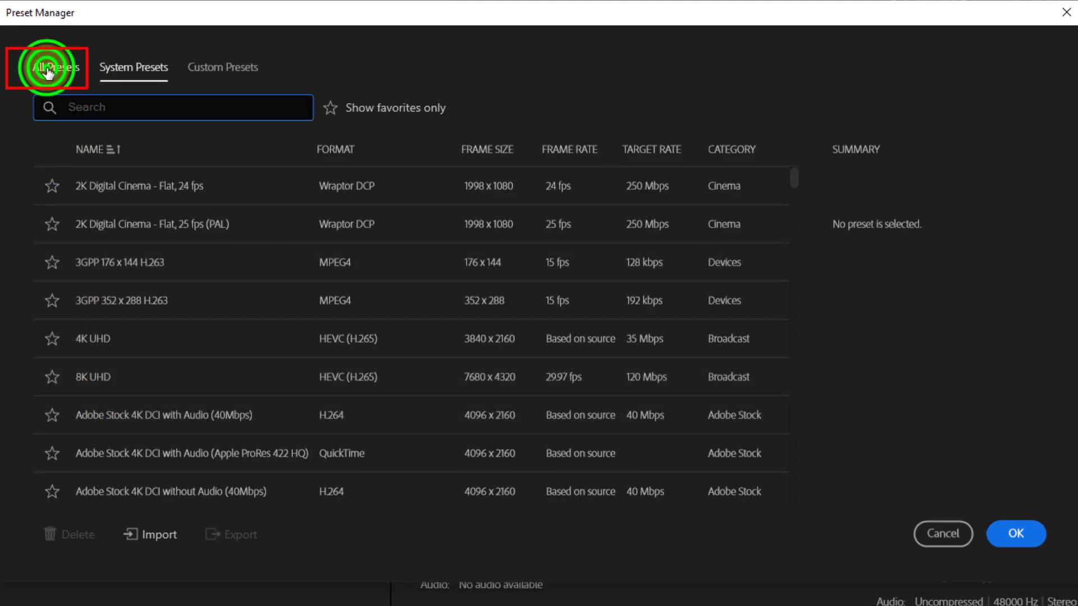
pyautogui.click(80, 107)
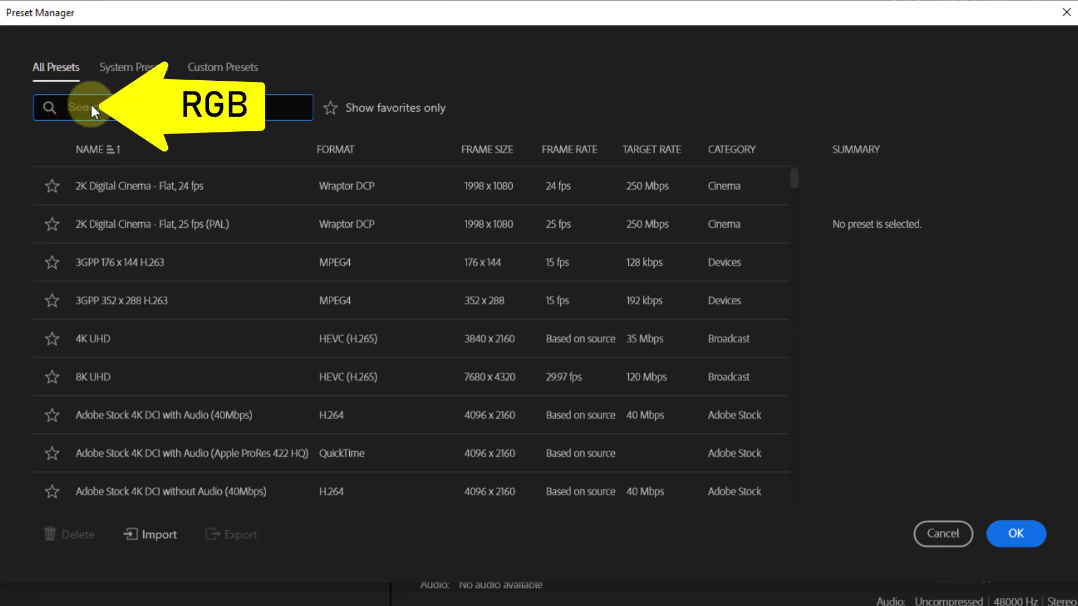
pyautogui.write('R')
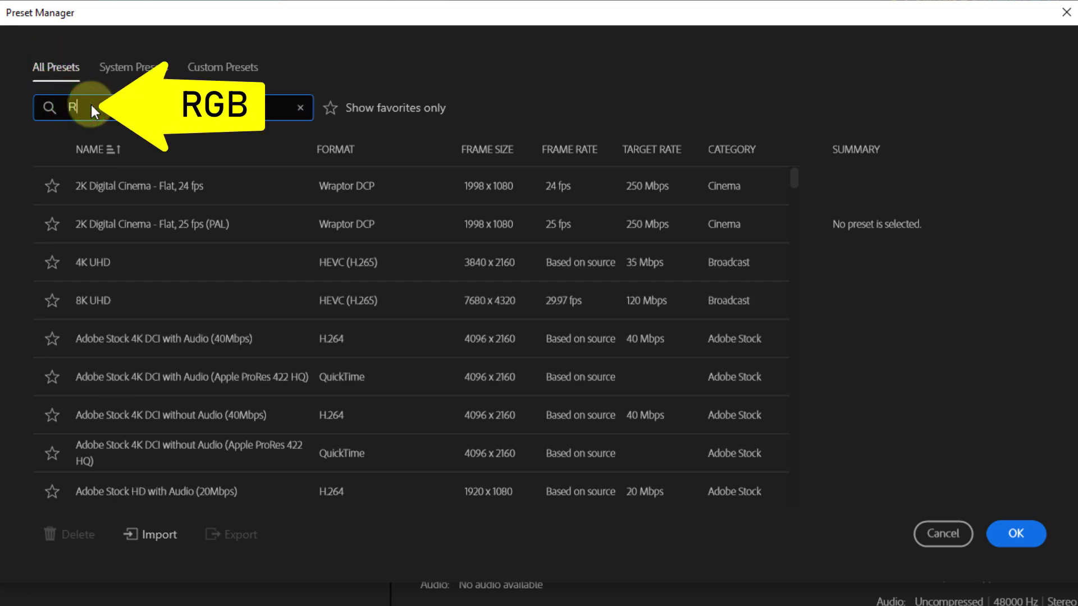
pyautogui.write('GB')
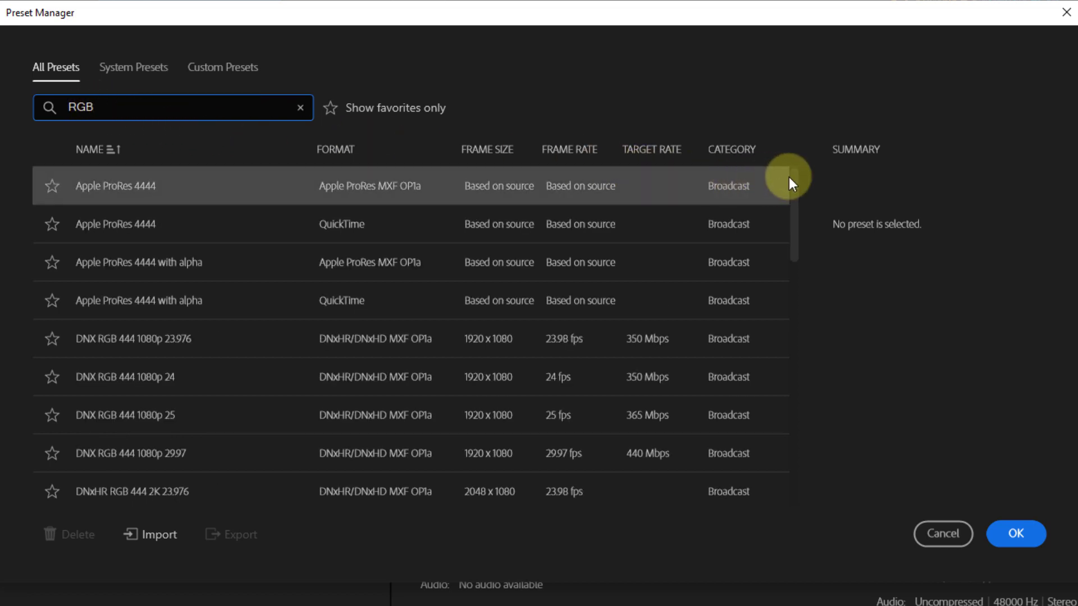
pyautogui.moveTo(796, 180); pyautogui.dragTo(831, 444)
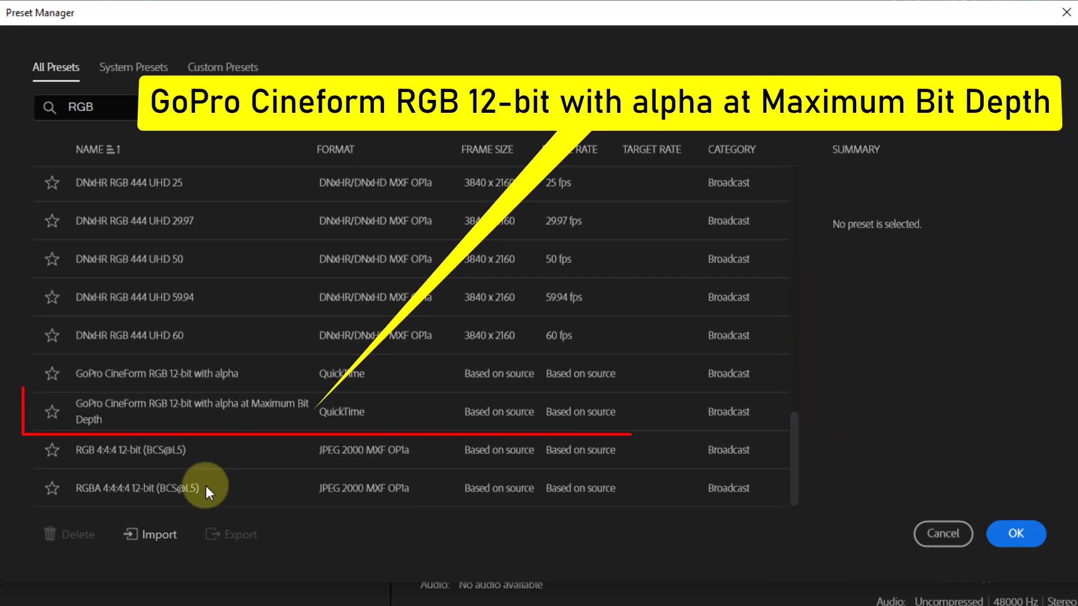
pyautogui.click(133, 410)
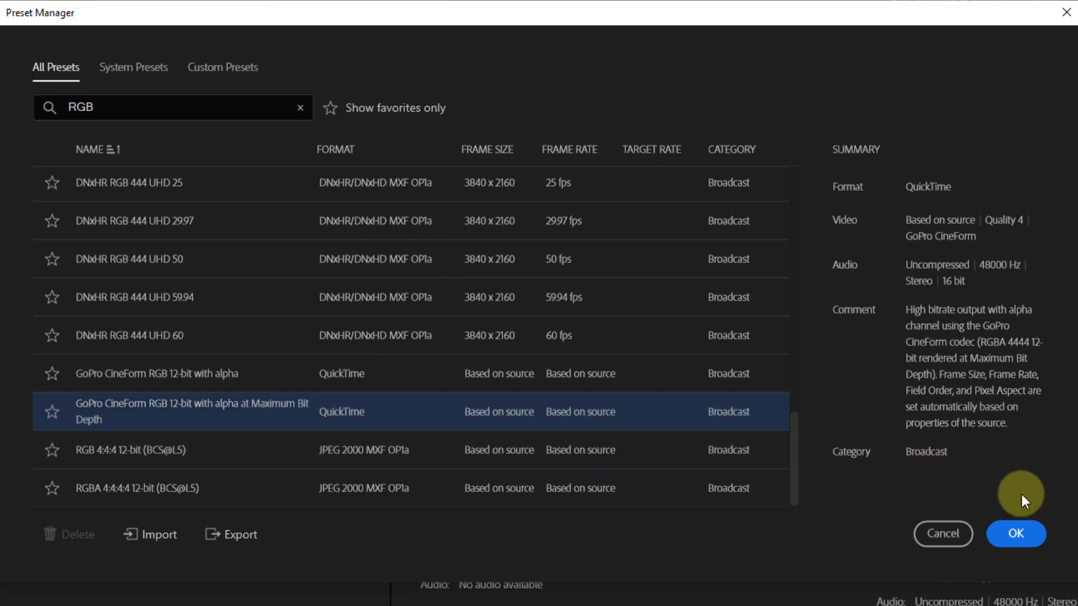
pyautogui.click(1013, 531)
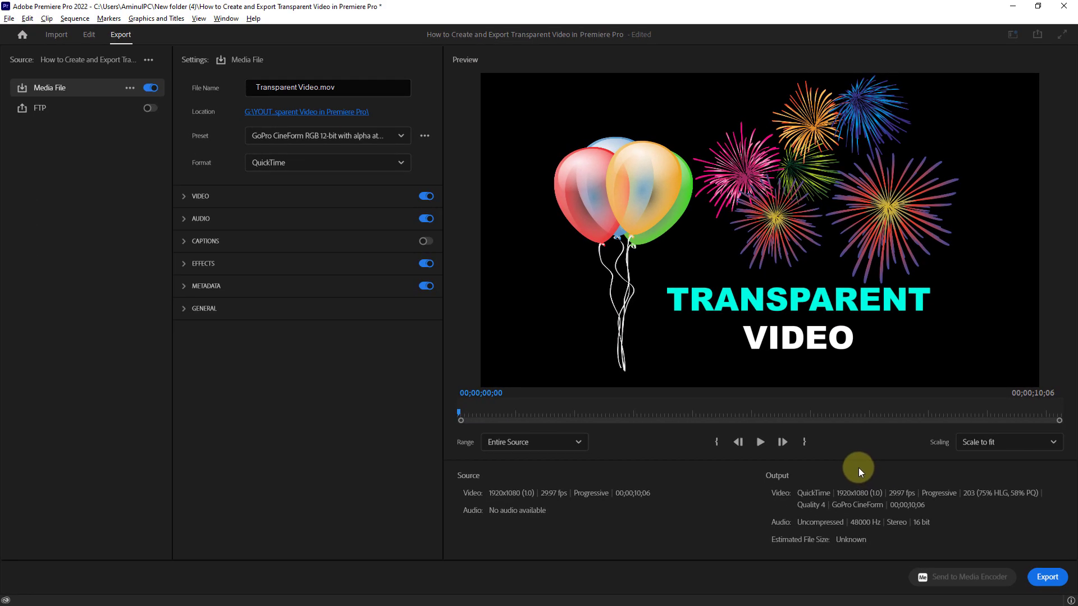
# Step: Export the video and select the exported Transparent Video file in its output folder
pyautogui.click(1042, 576)
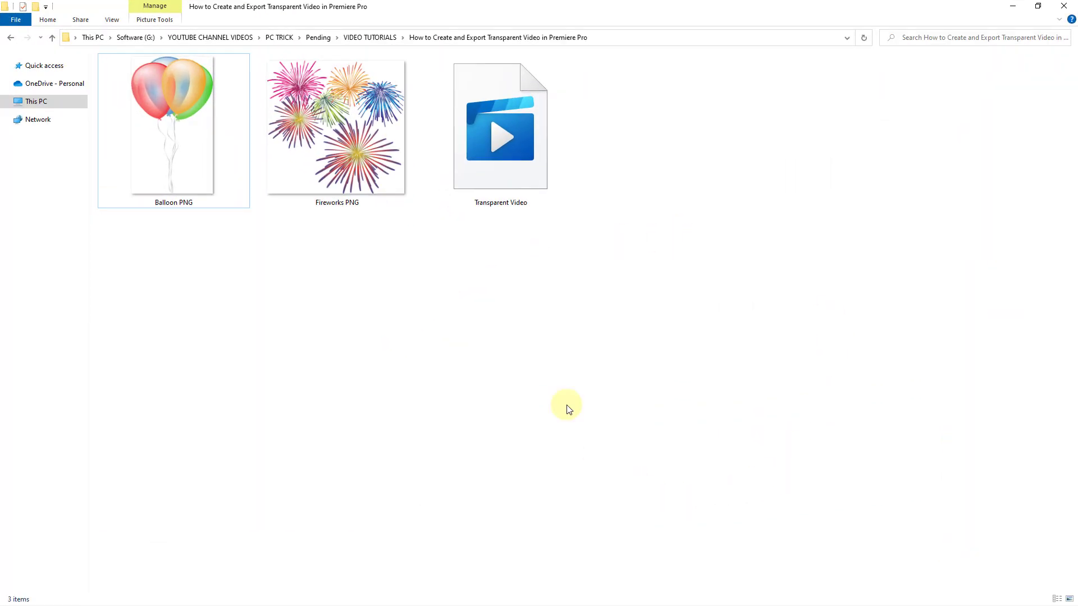
pyautogui.click(514, 134)
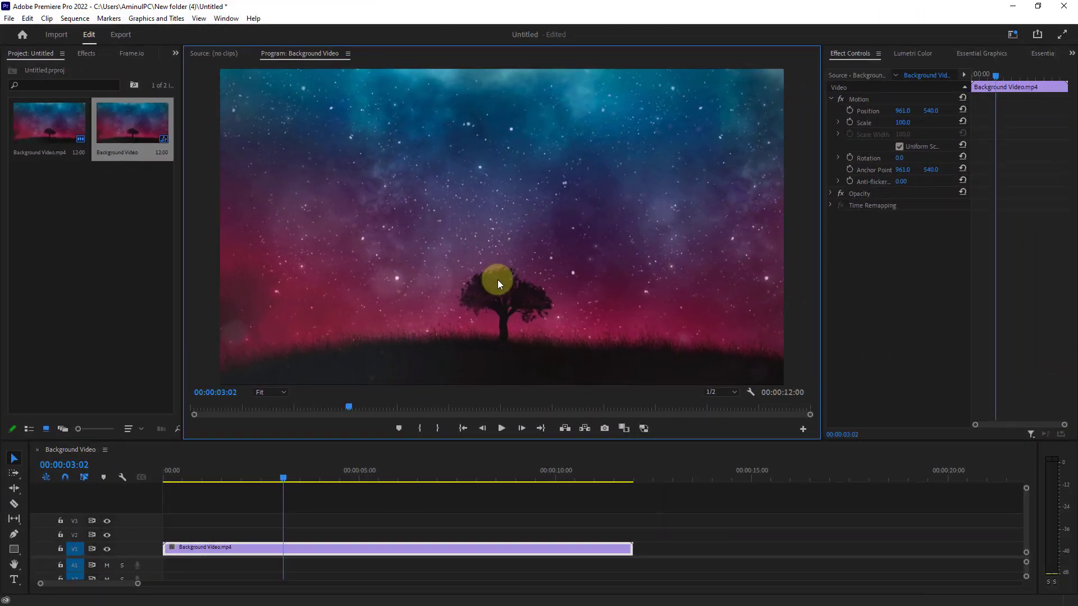
pyautogui.click(525, 159)
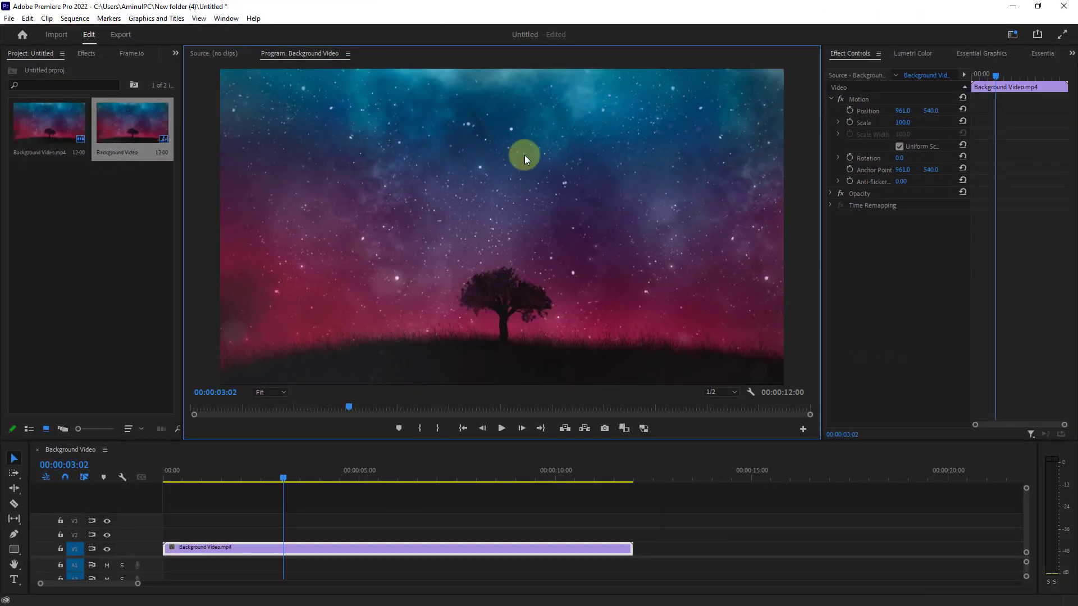
# Step: In the Untitled Premiere Pro project, play the Background Video sequence from 00:00:02:23 to preview the background
pyautogui.moveTo(261, 477)
pyautogui.mouseDown()
pyautogui.moveTo(150, 480)
pyautogui.moveTo(274, 473)
pyautogui.mouseUp()
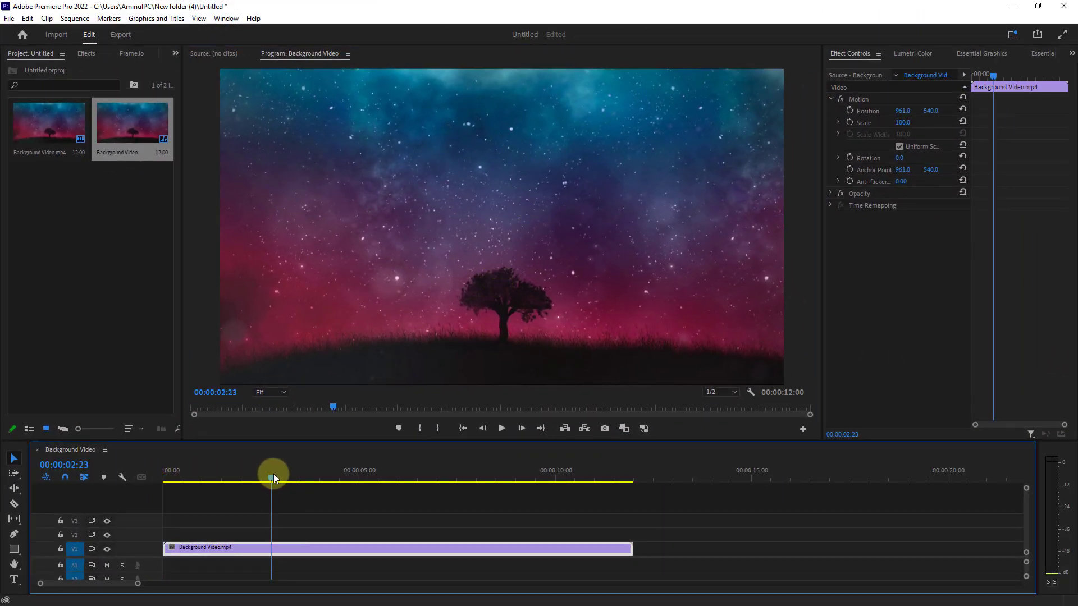
pyautogui.click(496, 427)
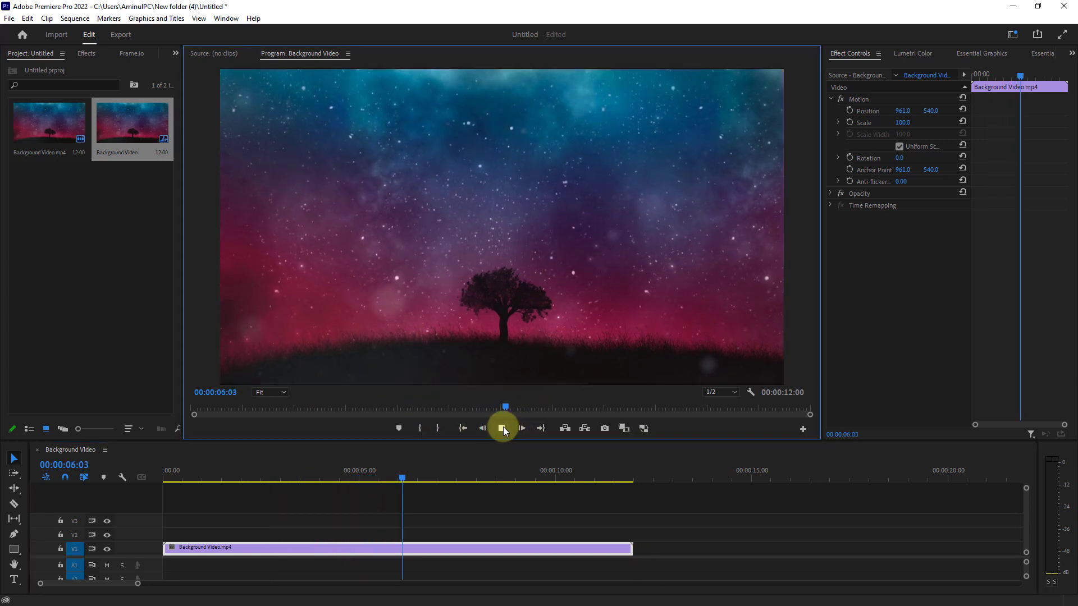
pyautogui.click(503, 429)
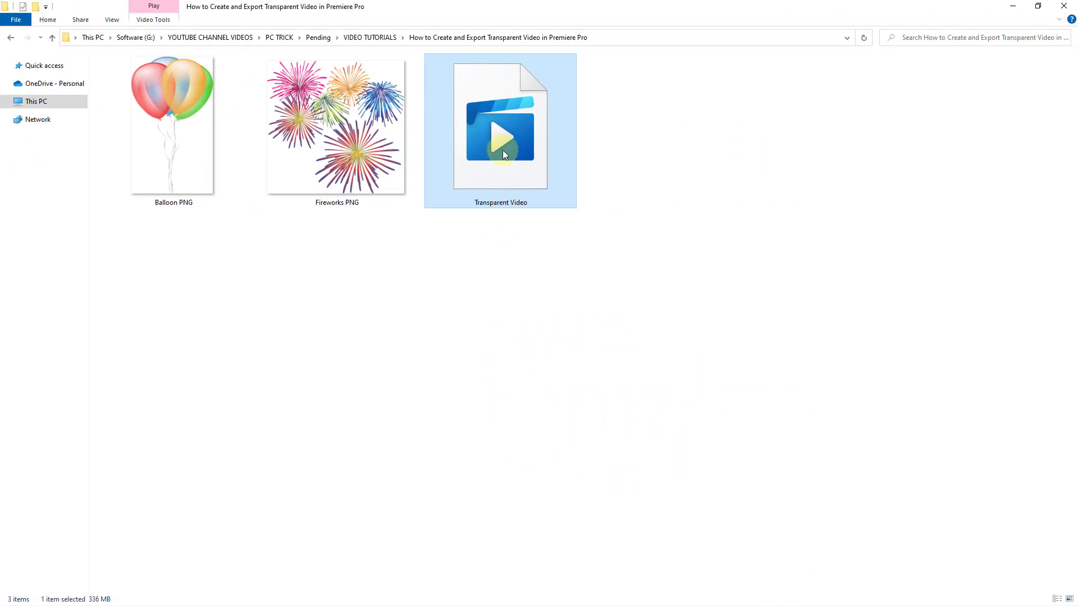
# Step: Place the exported Transparent Video file on V2 above the background clip, aligned to the sequence start, and play it from 00:00:00:00
pyautogui.moveTo(503, 155); pyautogui.dragTo(197, 531)
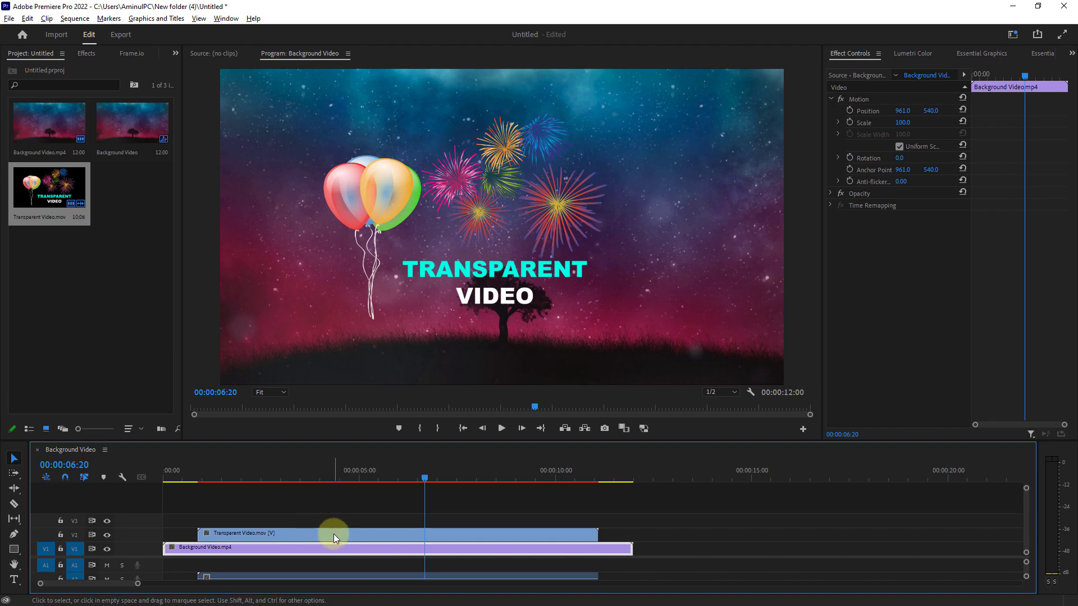
pyautogui.moveTo(333, 533); pyautogui.dragTo(299, 535)
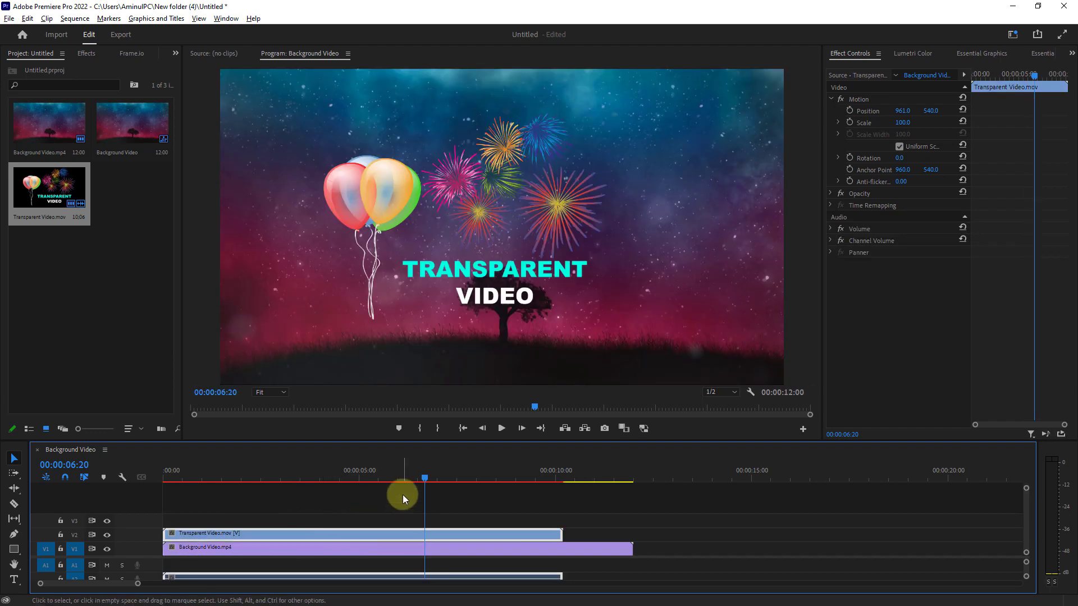
pyautogui.moveTo(425, 477); pyautogui.dragTo(159, 480)
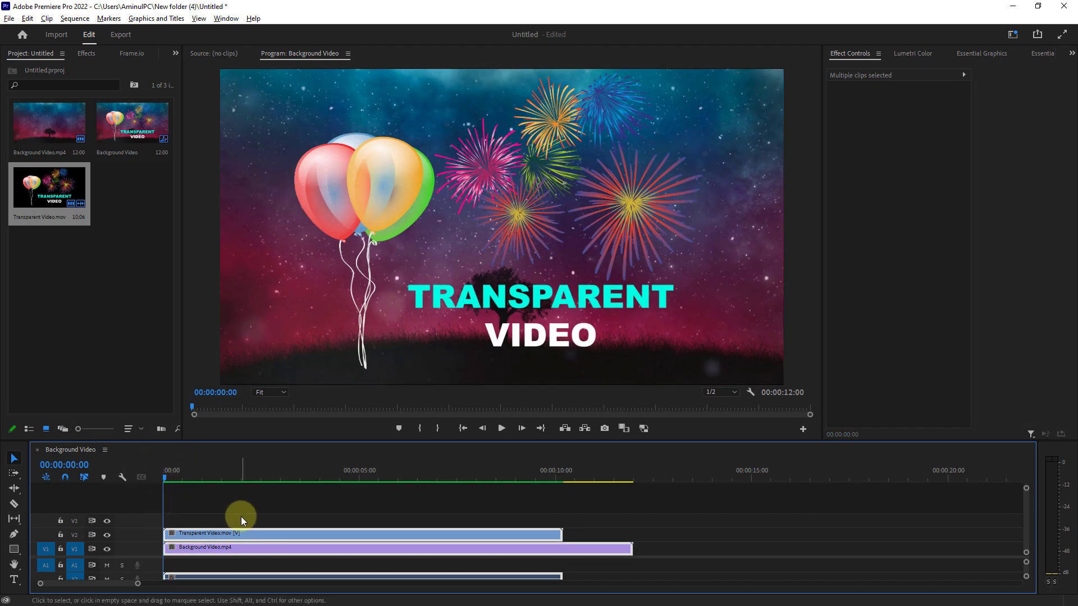
pyautogui.click(501, 428)
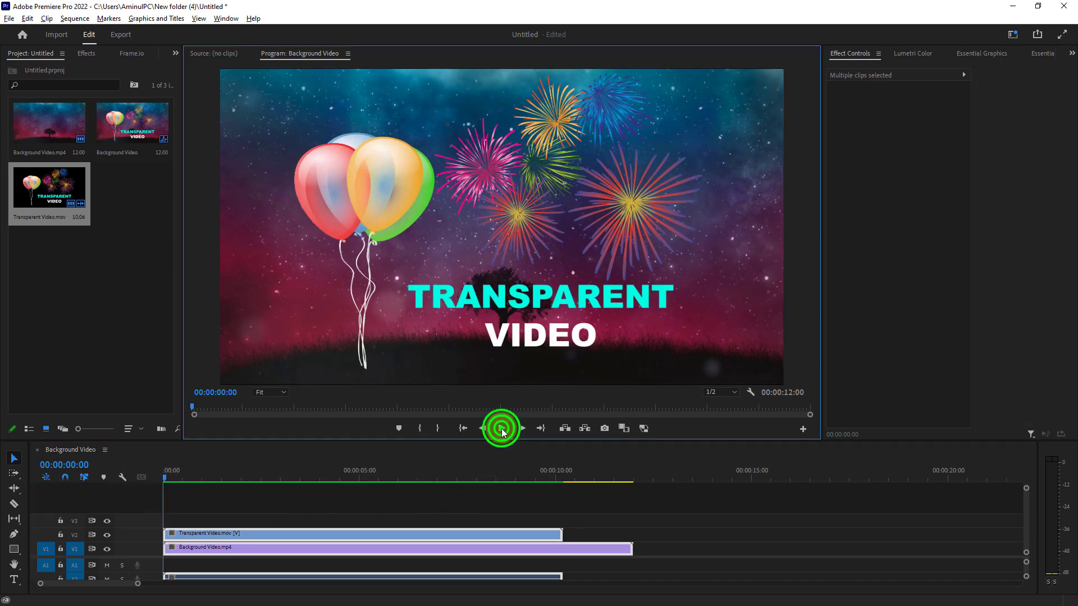